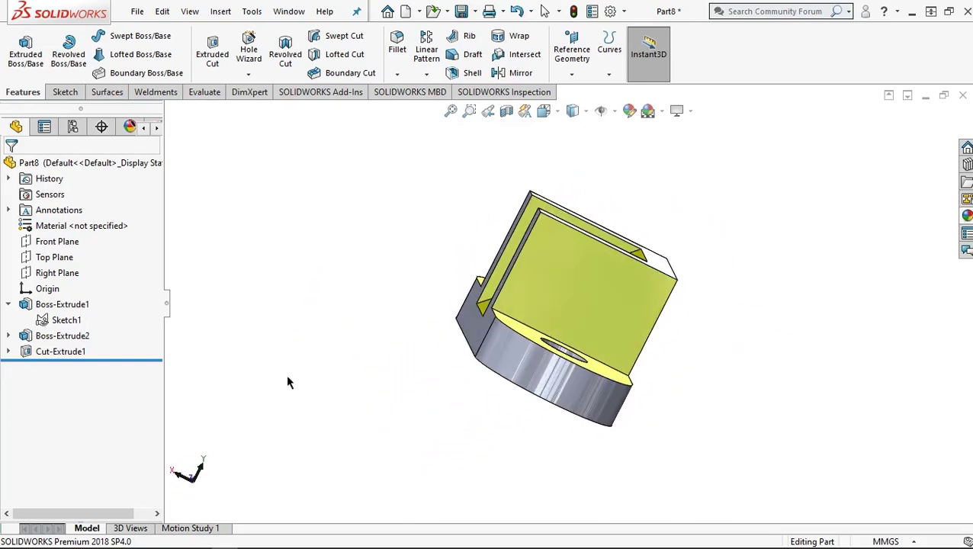
- Review the finished bracket in isometric view, then select Top Plane in a new empty part
{"action": "key", "text": "ctrl+7"}
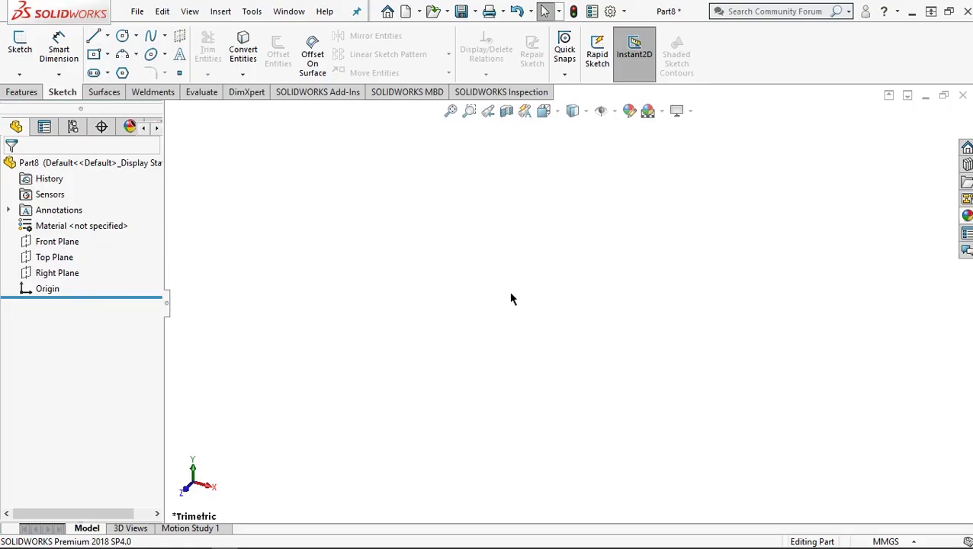
{"action": "left_click", "coordinate": [56, 261]}
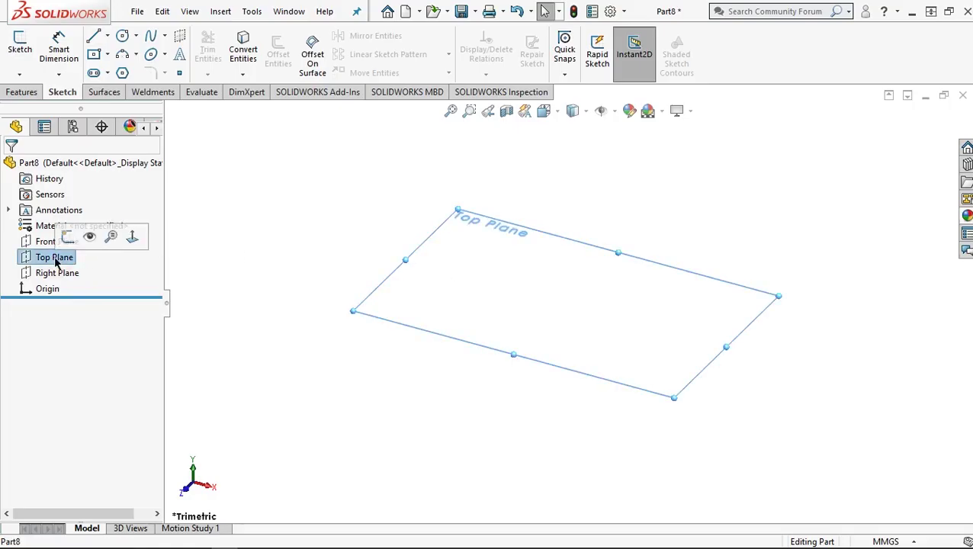
- Face the Top Plane and draw a vertical midpoint construction line centred on the origin
{"action": "left_click", "coordinate": [133, 243]}
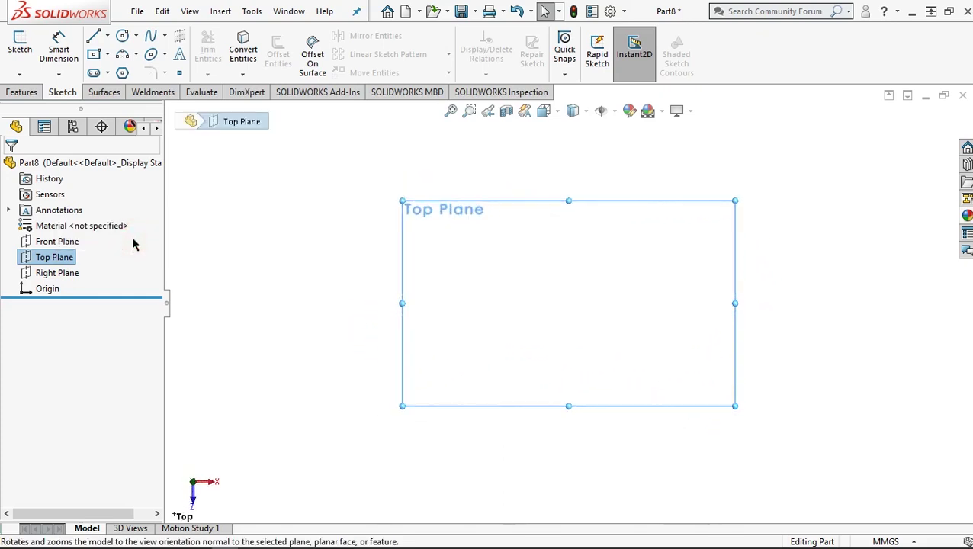
{"action": "left_click", "coordinate": [107, 36]}
{"action": "left_click", "coordinate": [124, 72]}
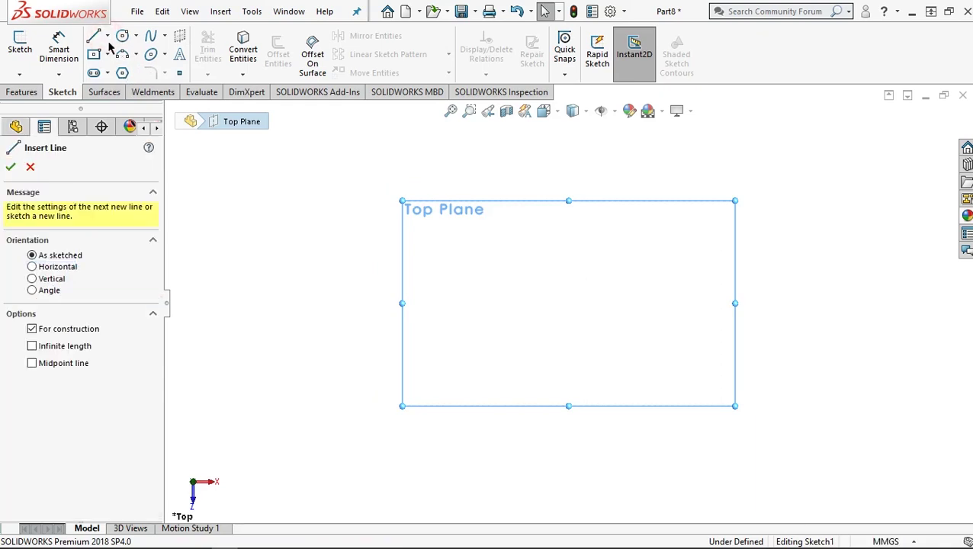
{"action": "left_click", "coordinate": [107, 36]}
{"action": "left_click", "coordinate": [126, 90]}
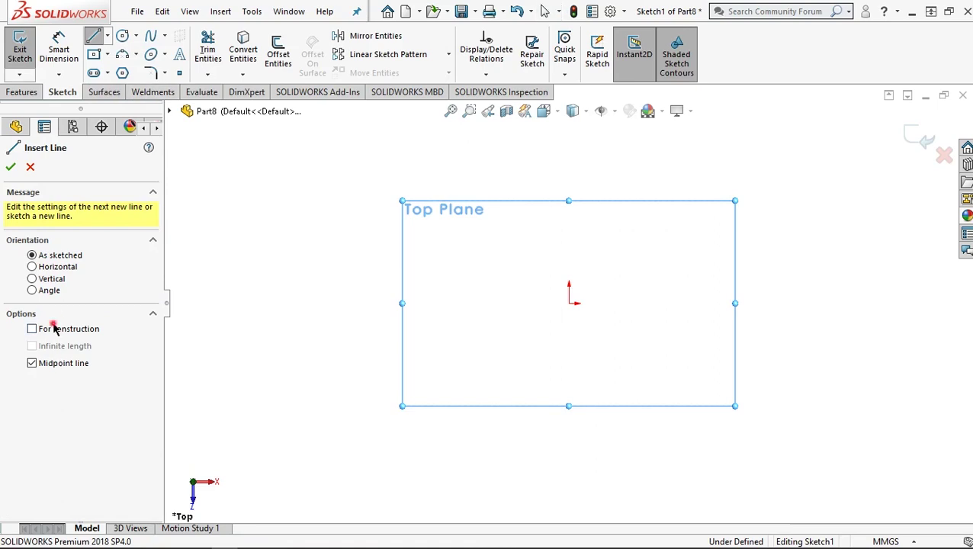
{"action": "left_click", "coordinate": [569, 303]}
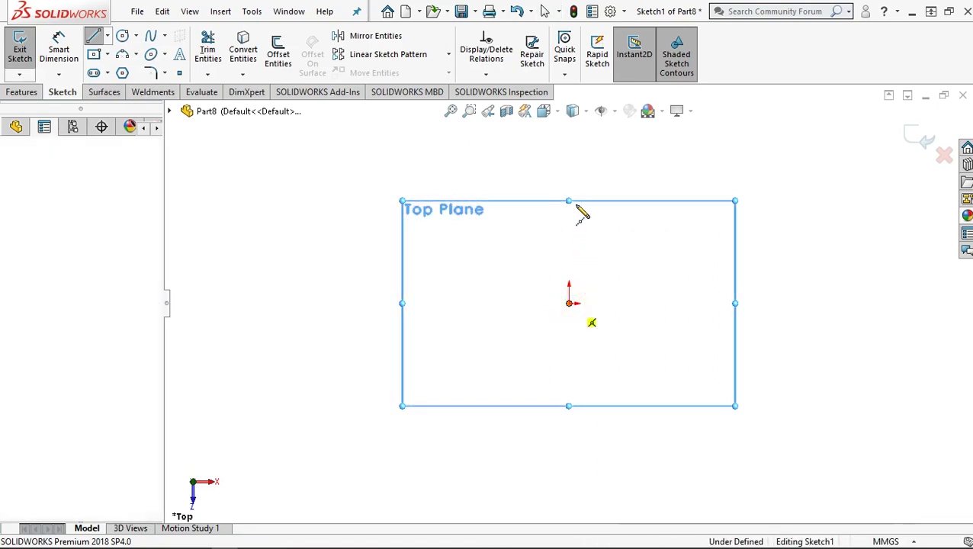
{"action": "left_click", "coordinate": [569, 146]}
{"action": "left_click", "coordinate": [624, 204]}
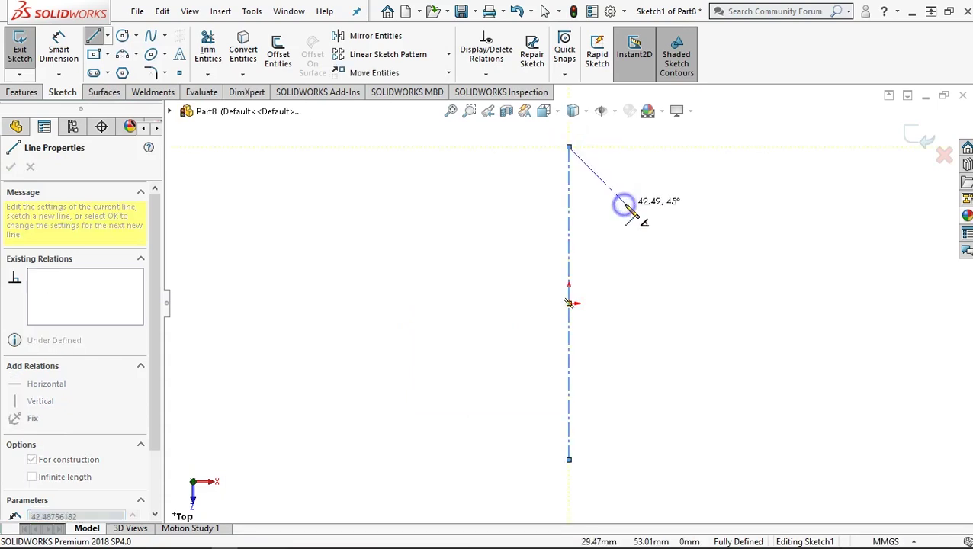
{"action": "right_click", "coordinate": [644, 219]}
{"action": "left_click", "coordinate": [636, 211]}
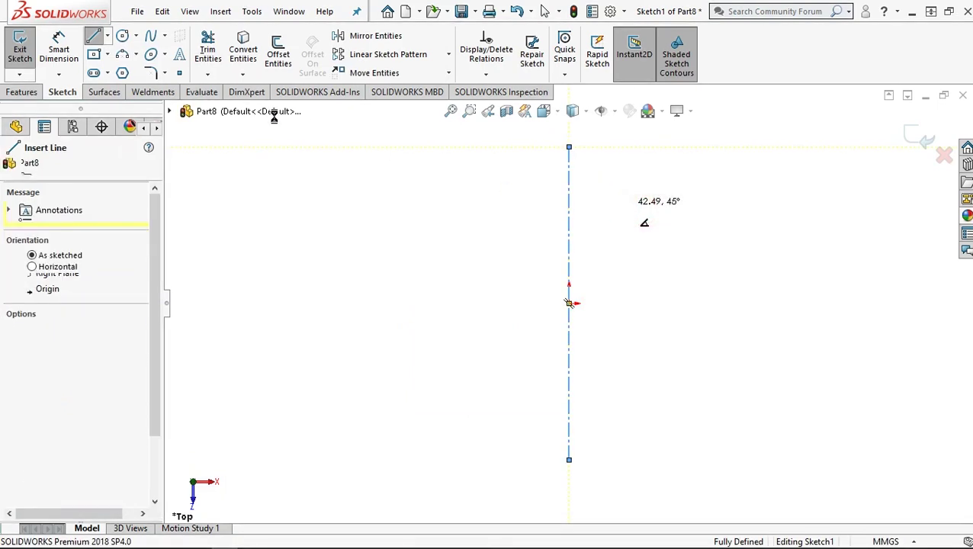
- Draw a horizontal construction line through the origin and end the line tool
{"action": "left_click", "coordinate": [111, 42]}
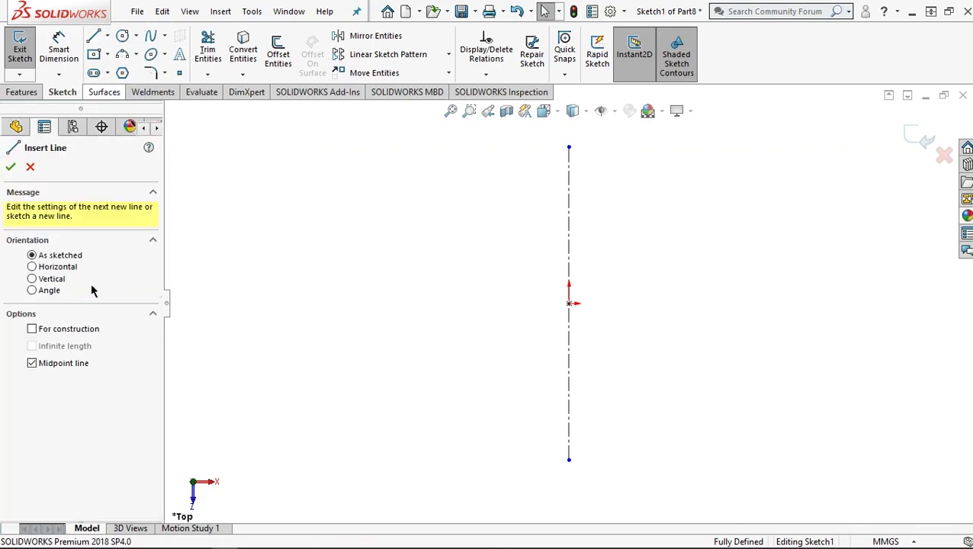
{"action": "left_click", "coordinate": [569, 302]}
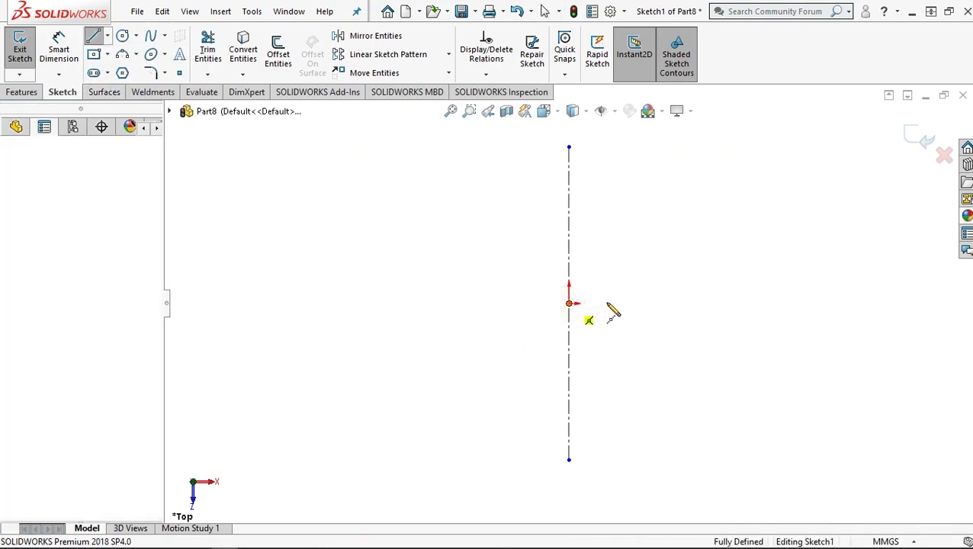
{"action": "left_click", "coordinate": [678, 303]}
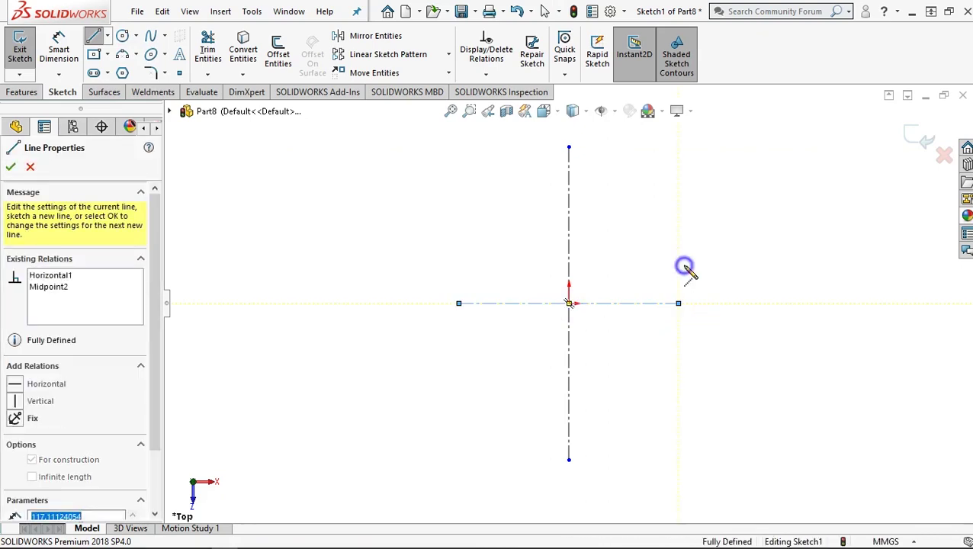
{"action": "right_click", "coordinate": [717, 284]}
{"action": "left_click", "coordinate": [735, 295]}
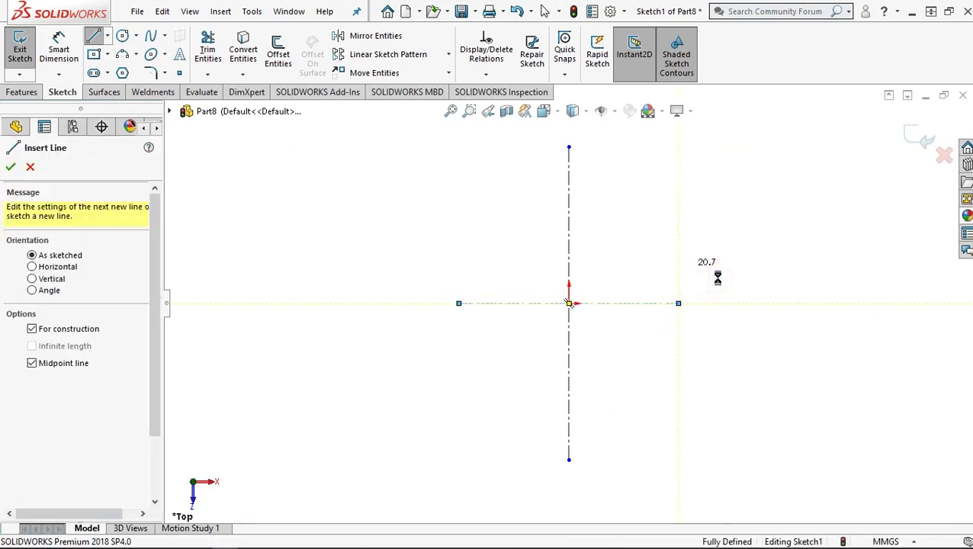
{"action": "key", "text": "Escape"}
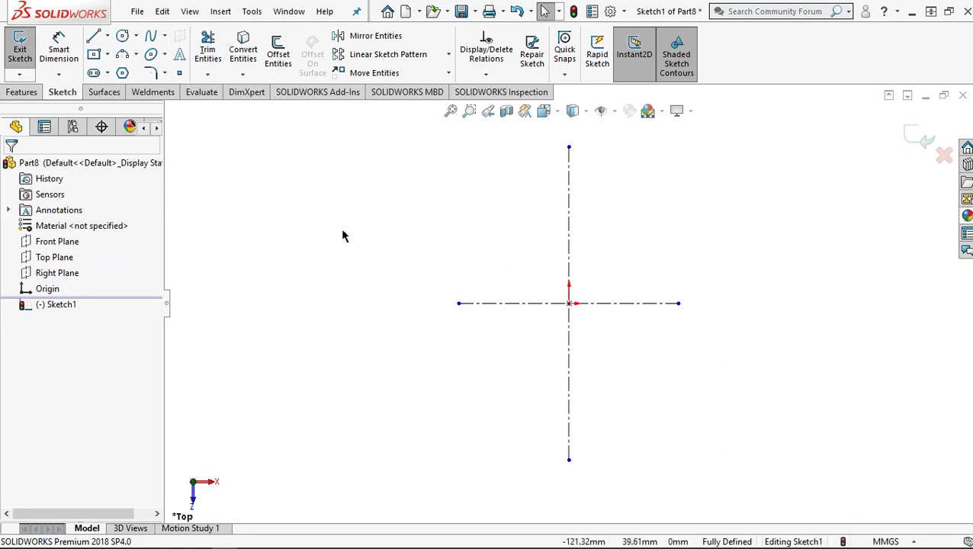
- Dimension the vertical construction line between its endpoints and set its length to 114 mm
{"action": "left_click", "coordinate": [66, 46]}
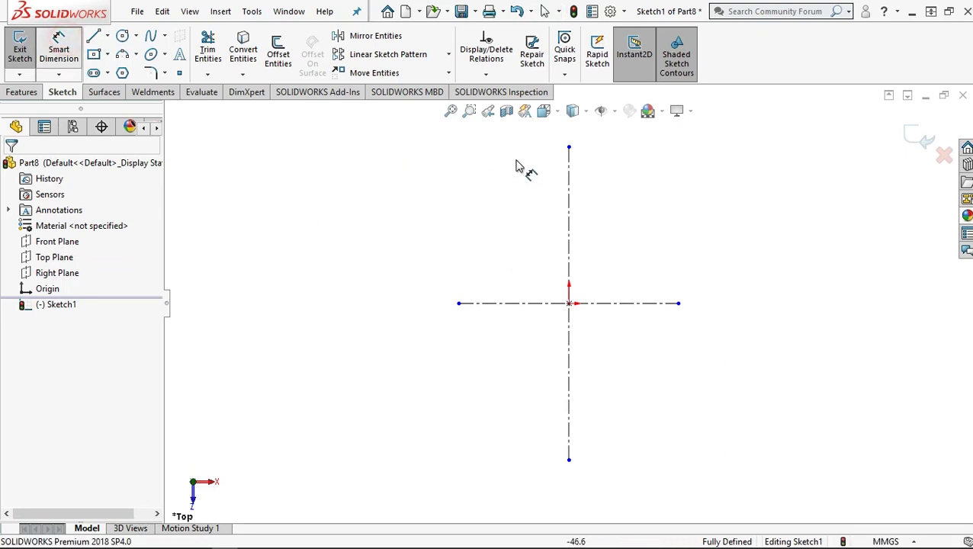
{"action": "left_click", "coordinate": [570, 150]}
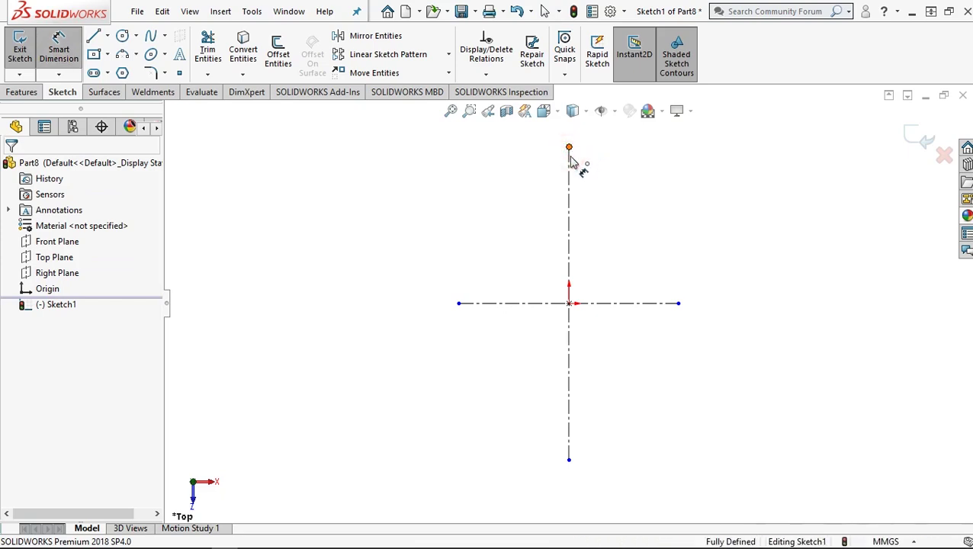
{"action": "left_click", "coordinate": [568, 461]}
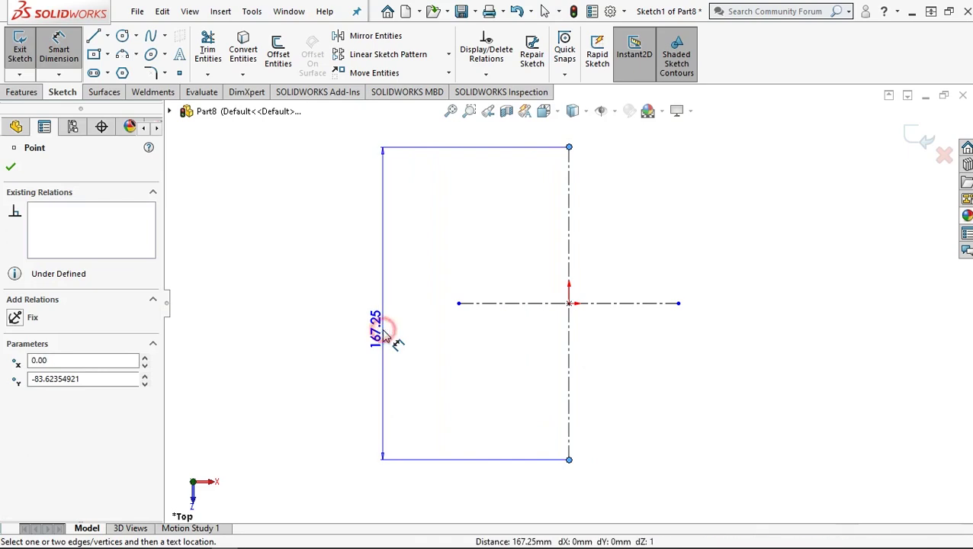
{"action": "left_click", "coordinate": [388, 338]}
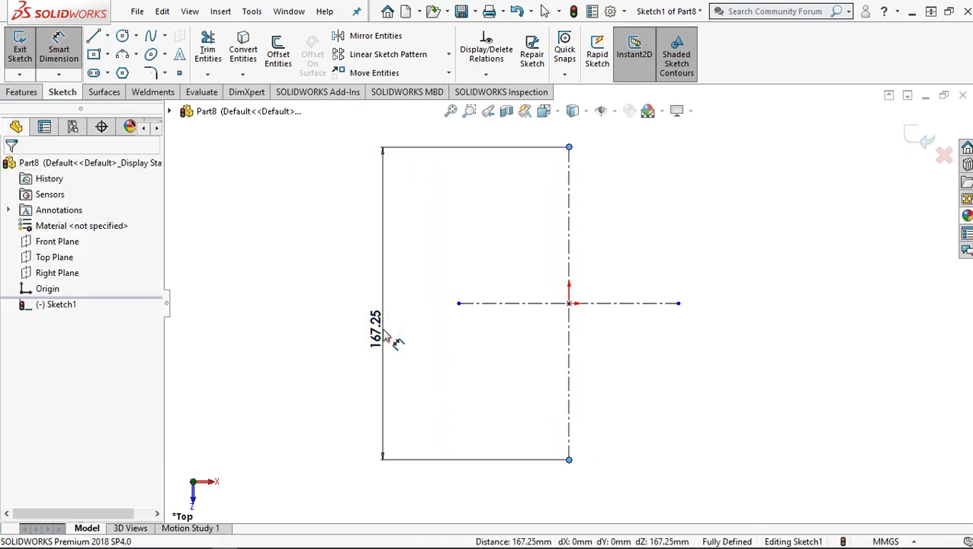
{"action": "left_click", "coordinate": [384, 338]}
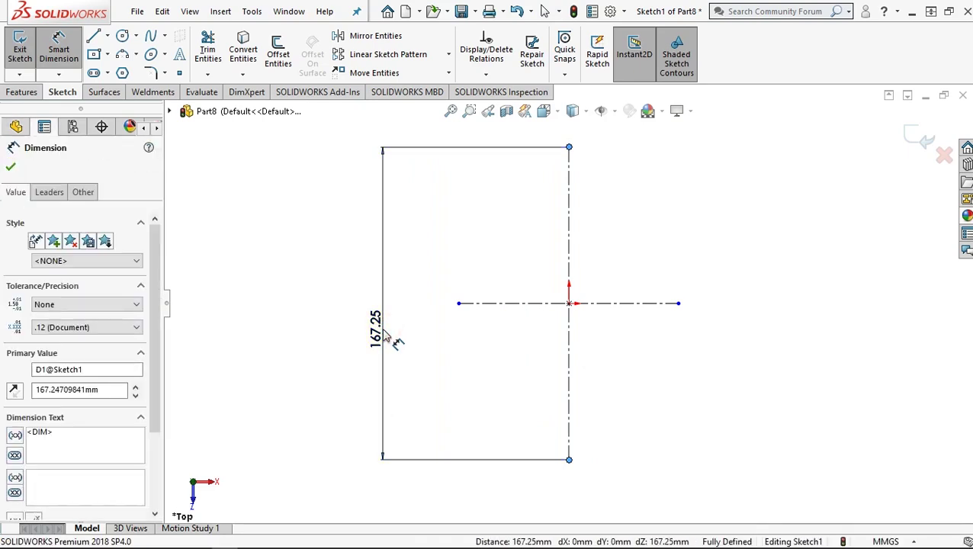
{"action": "type", "text": "114"}
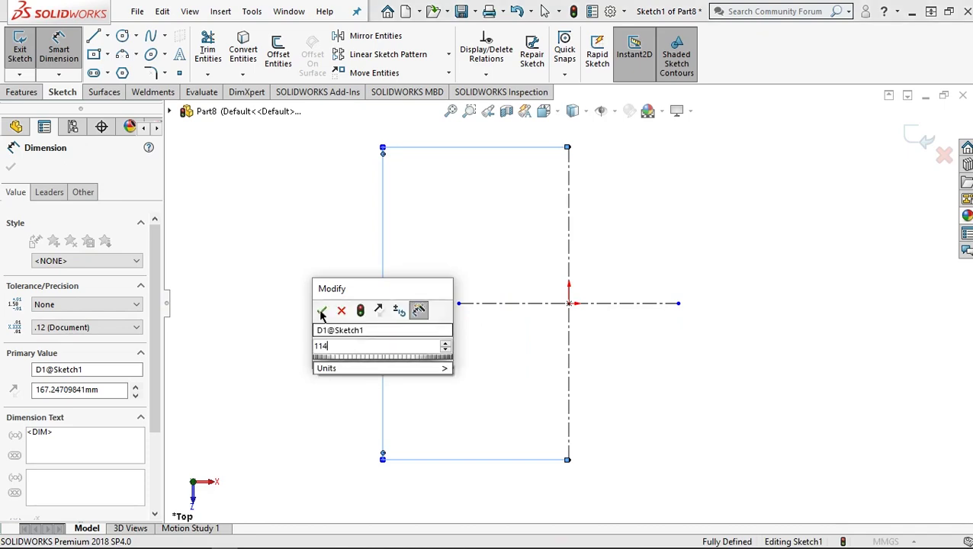
{"action": "left_click", "coordinate": [320, 313]}
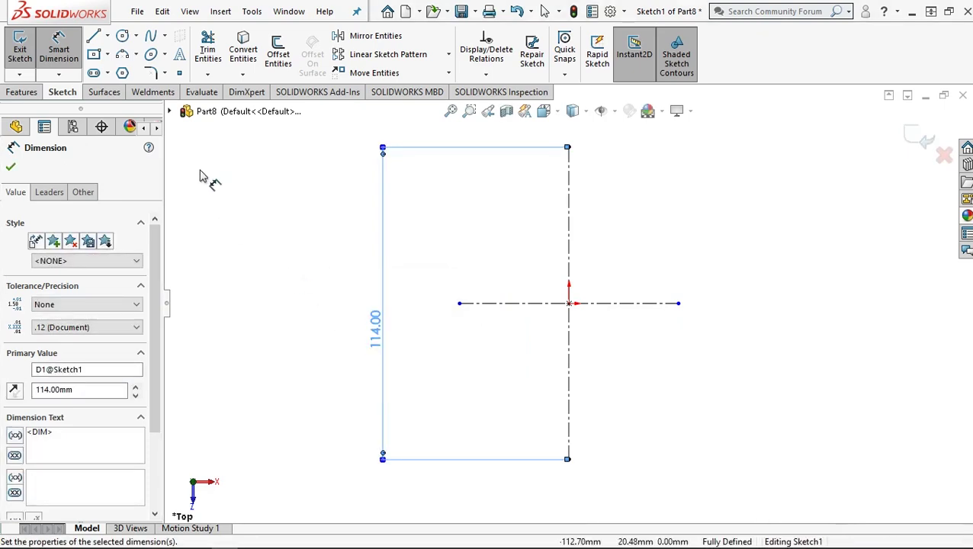
- Draw a Ø22 circle centred on the vertical line's top end
{"action": "left_click", "coordinate": [569, 148]}
{"action": "left_click", "coordinate": [577, 177]}
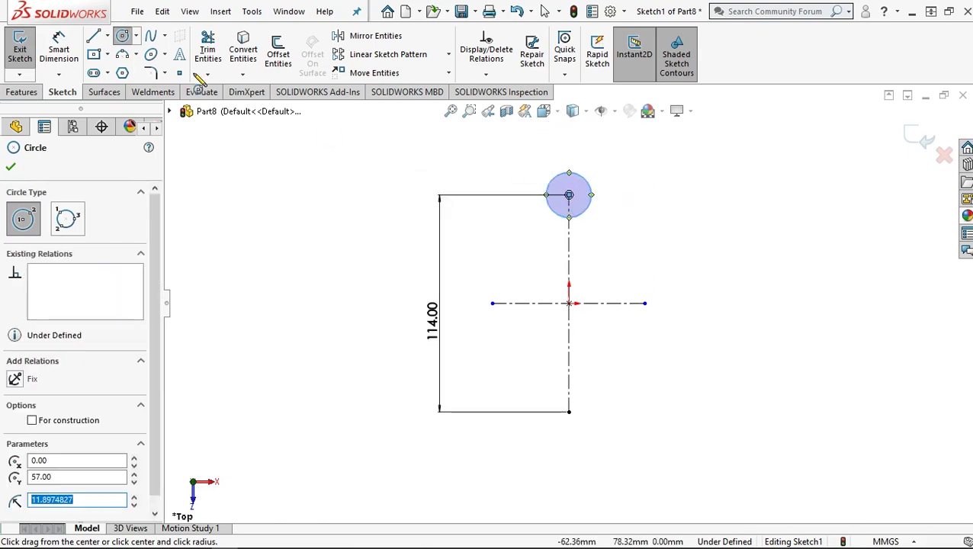
{"action": "left_click", "coordinate": [59, 48]}
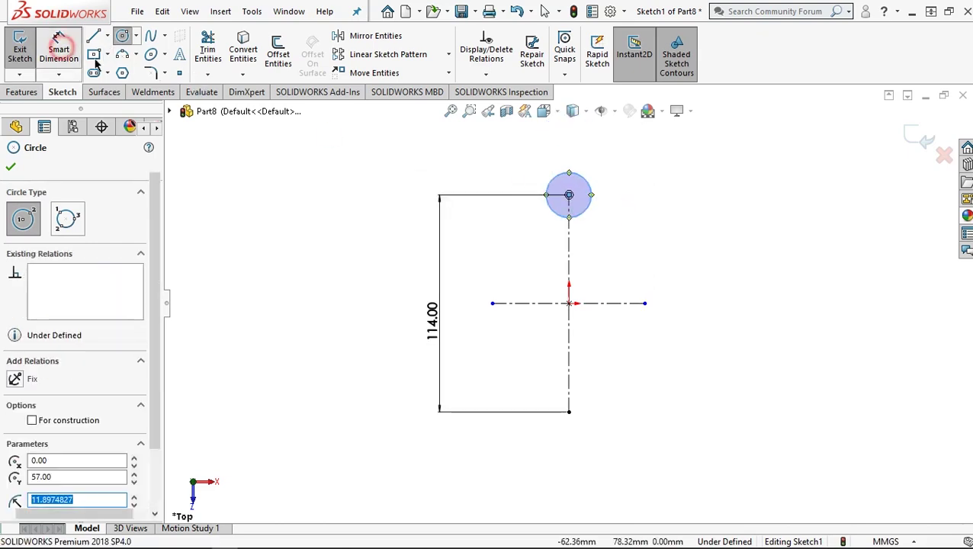
{"action": "left_click", "coordinate": [557, 183]}
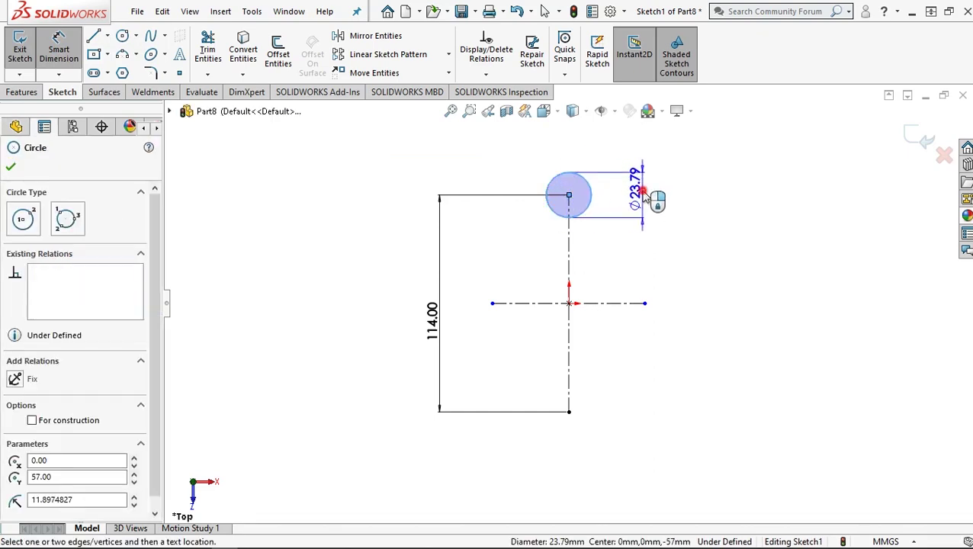
{"action": "left_click", "coordinate": [644, 195]}
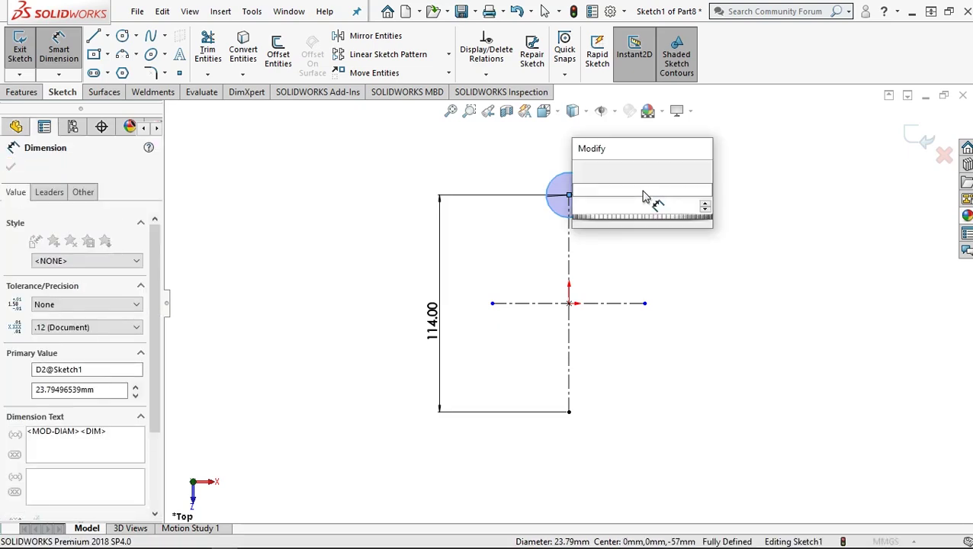
{"action": "type", "text": "22"}
{"action": "key", "text": "Return"}
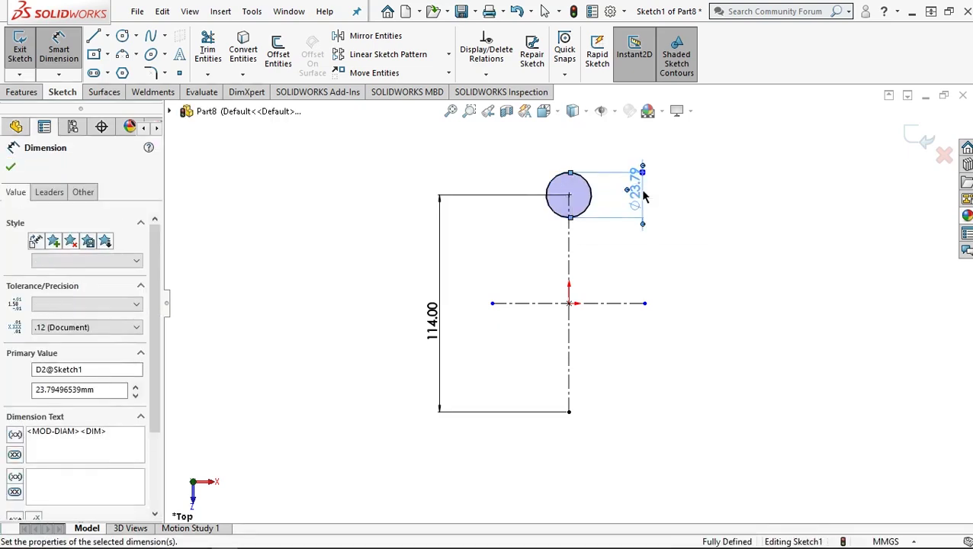
{"action": "left_click_drag", "start_coordinate": [642, 172], "coordinate": [642, 177]}
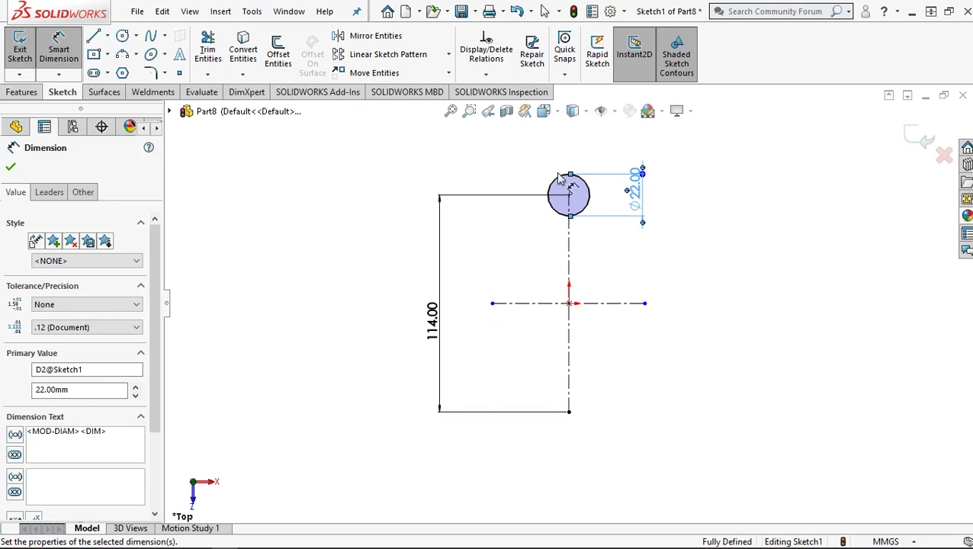
- Add a concentric larger circle around it and dimension its diameter to 64 mm
{"action": "left_click", "coordinate": [122, 39]}
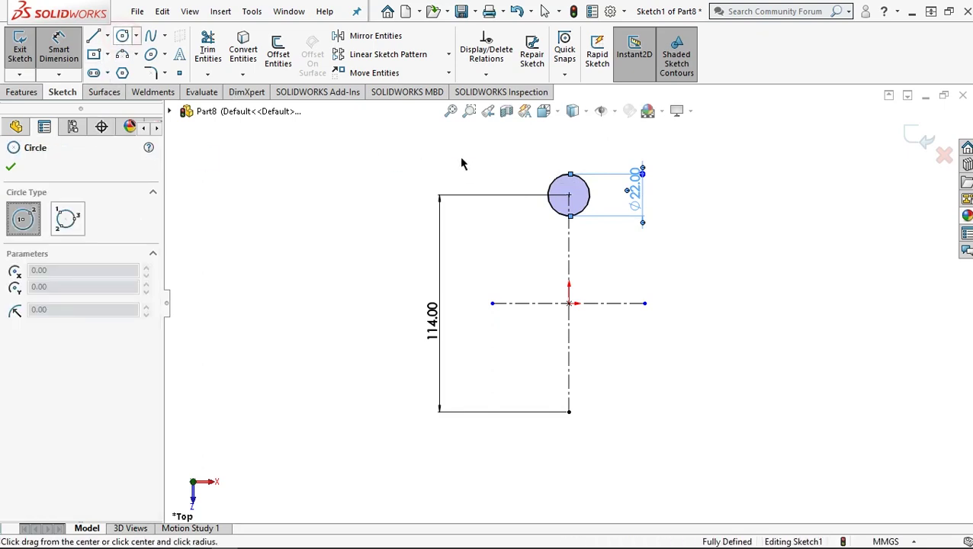
{"action": "left_click", "coordinate": [568, 196]}
{"action": "left_click", "coordinate": [574, 146]}
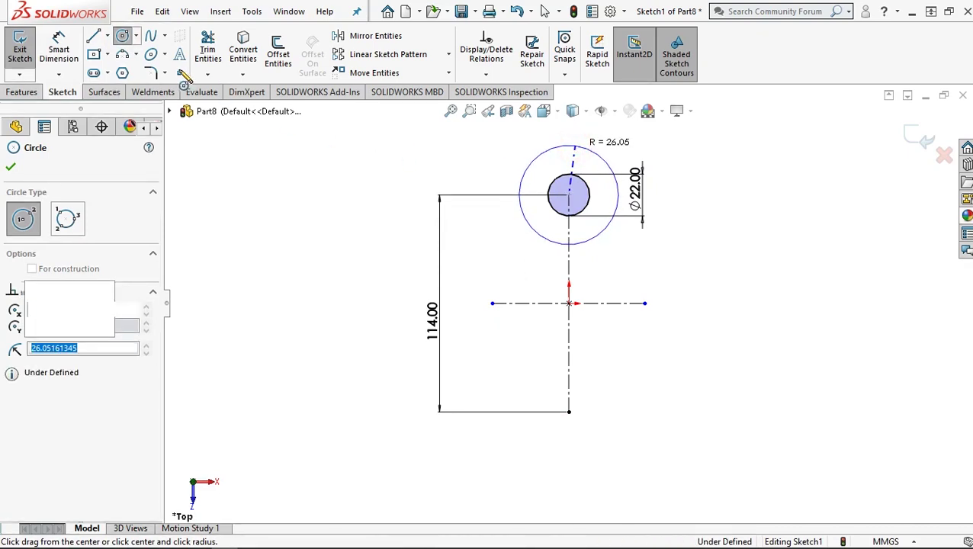
{"action": "left_click", "coordinate": [59, 47]}
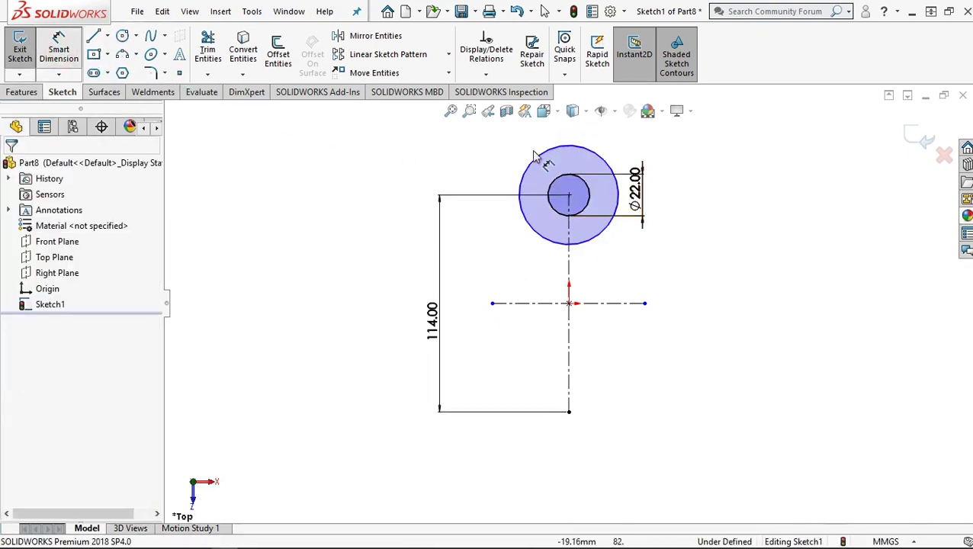
{"action": "left_click", "coordinate": [646, 189]}
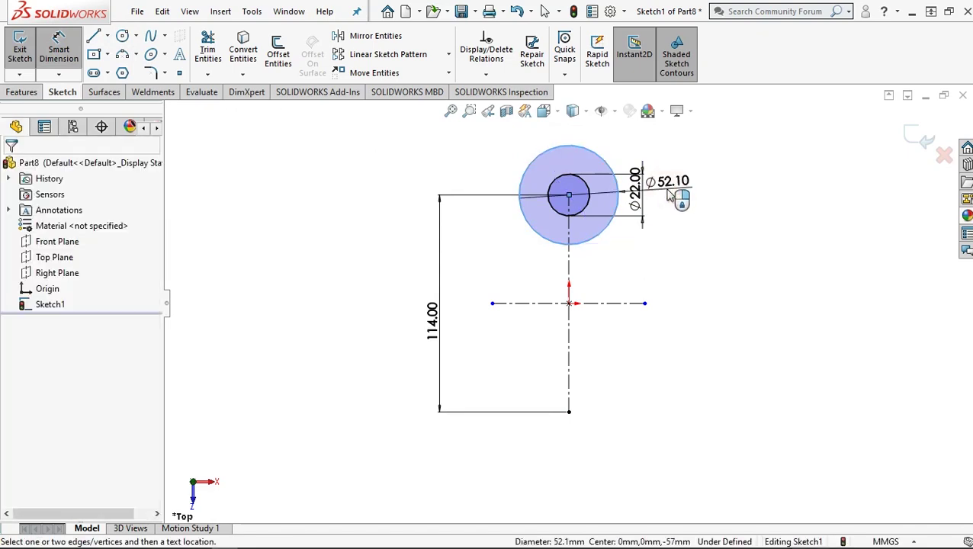
{"action": "left_click", "coordinate": [668, 195]}
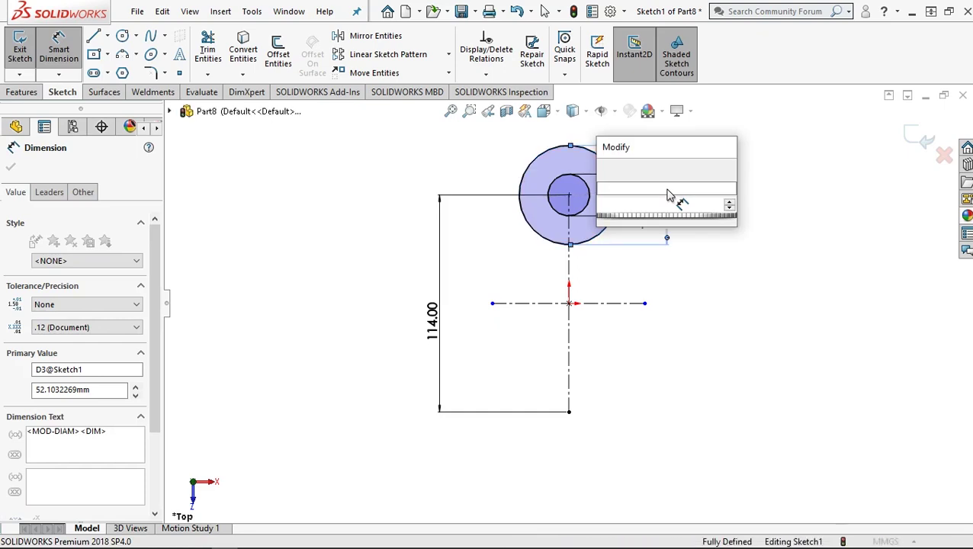
{"action": "type", "text": "64"}
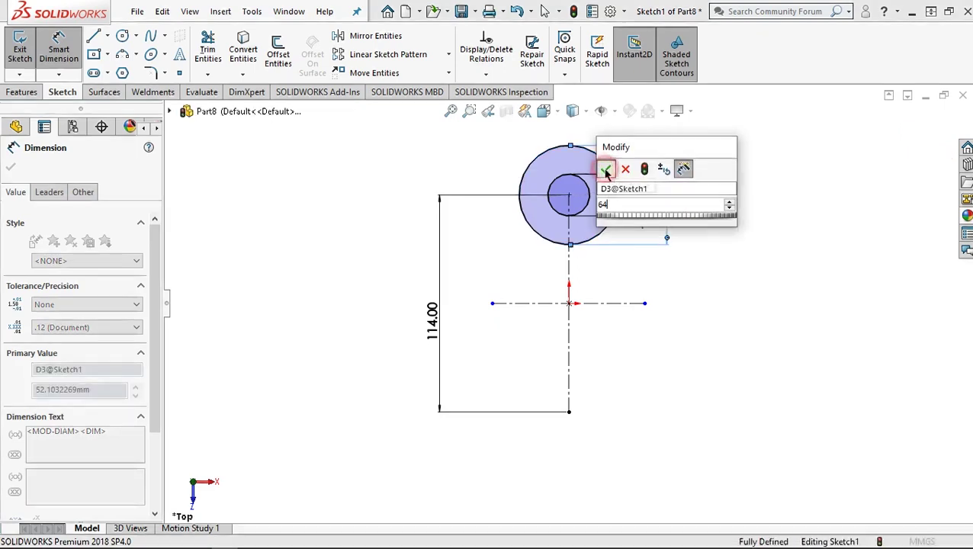
{"action": "left_click", "coordinate": [606, 170]}
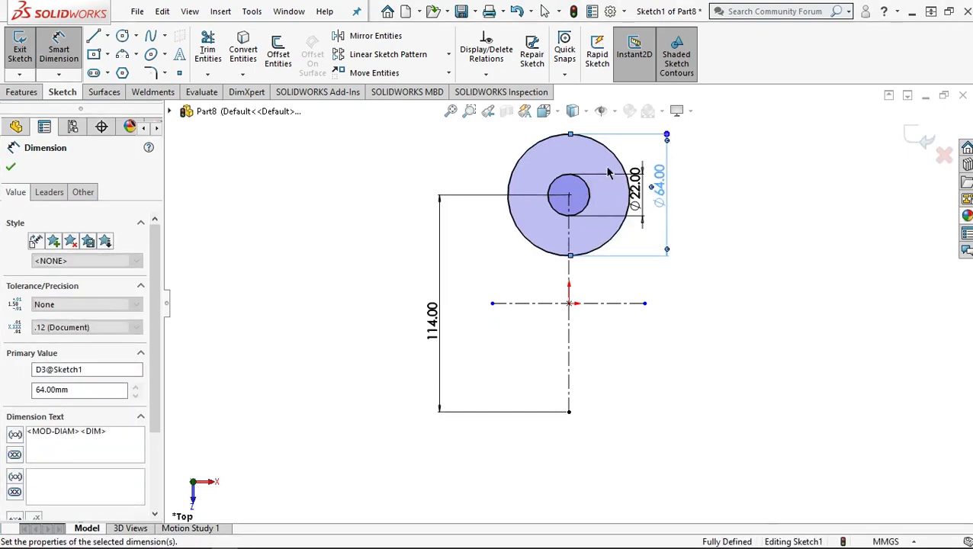
{"action": "left_click", "coordinate": [93, 36]}
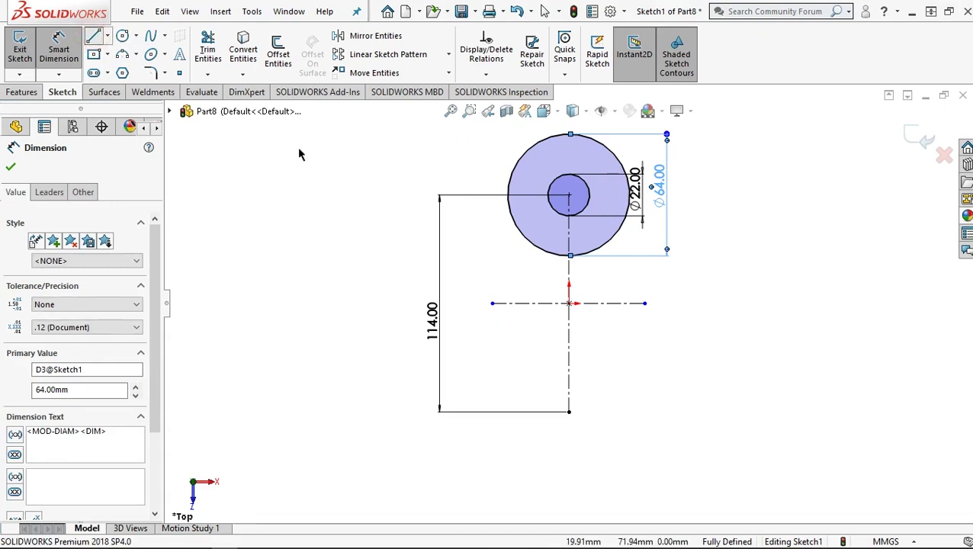
- Draw a vertical line from the Ø64 circle's left side down to the horizontal centreline
{"action": "left_click", "coordinate": [512, 217]}
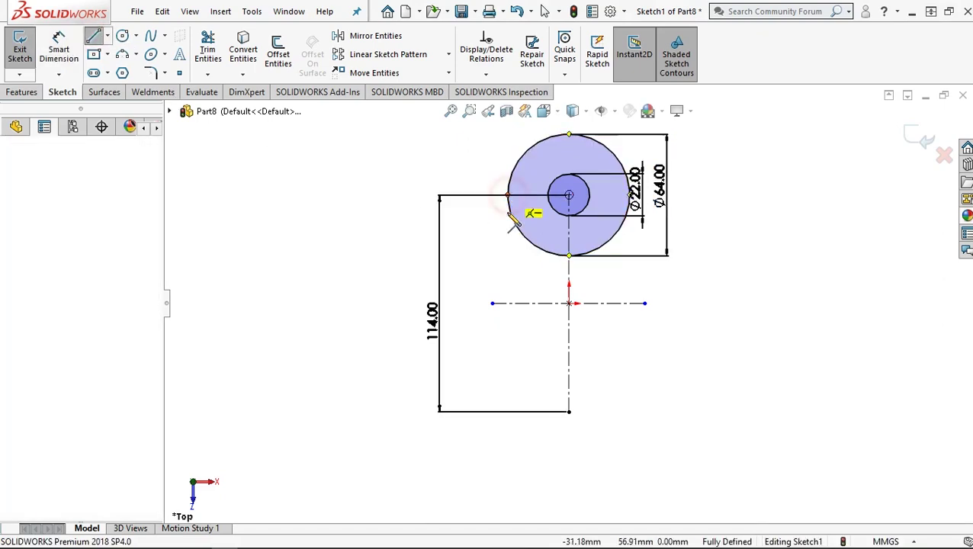
{"action": "left_click", "coordinate": [511, 303]}
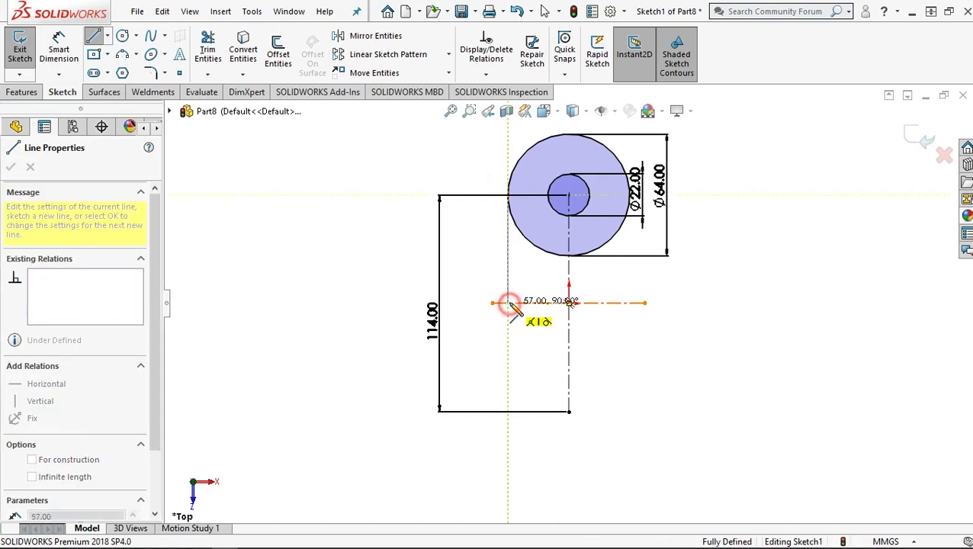
{"action": "right_click", "coordinate": [505, 264]}
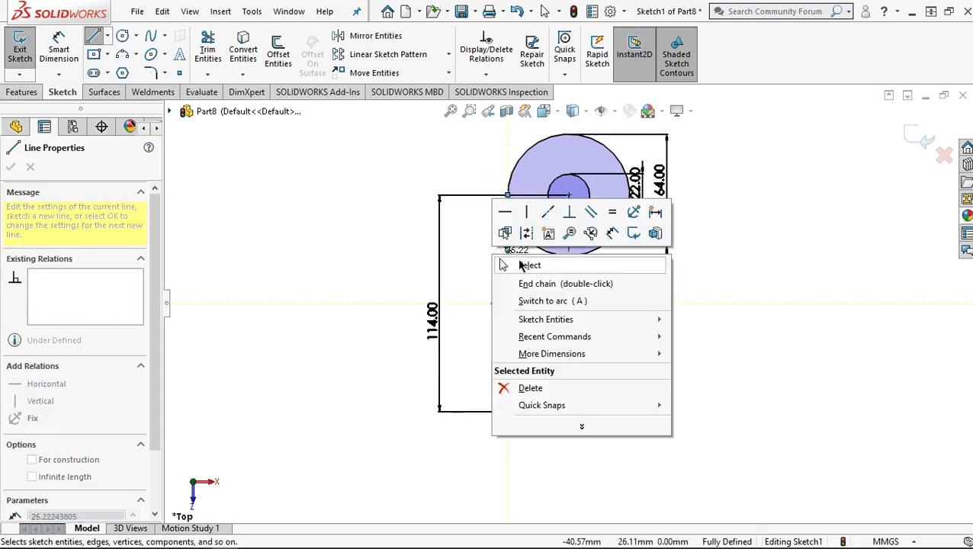
{"action": "left_click", "coordinate": [523, 264]}
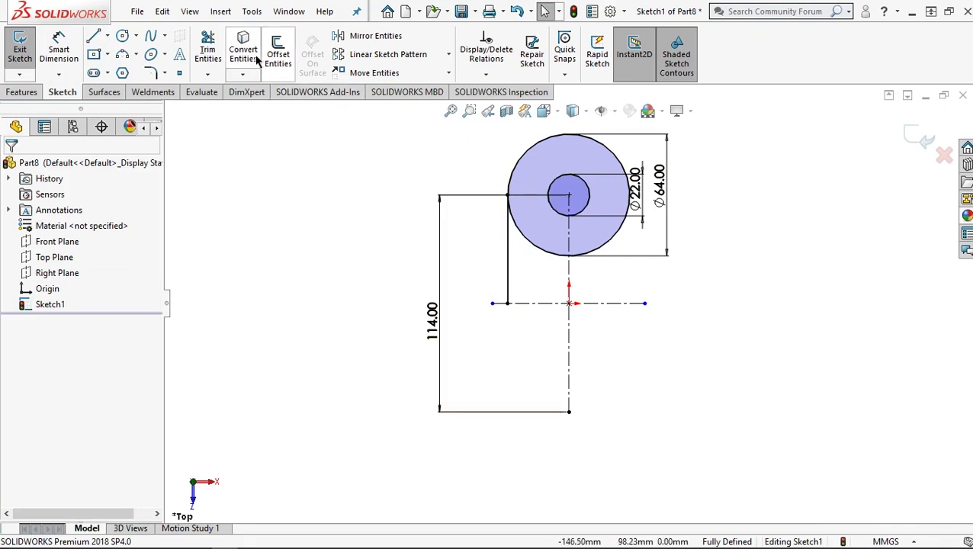
- Mirror that vertical line about the vertical centreline to the right side
{"action": "left_click", "coordinate": [376, 37]}
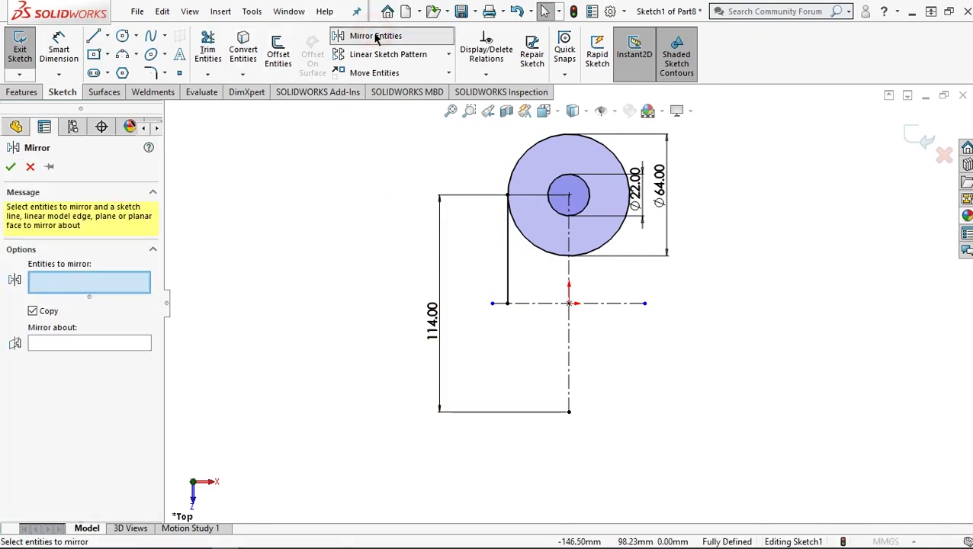
{"action": "left_click", "coordinate": [76, 344]}
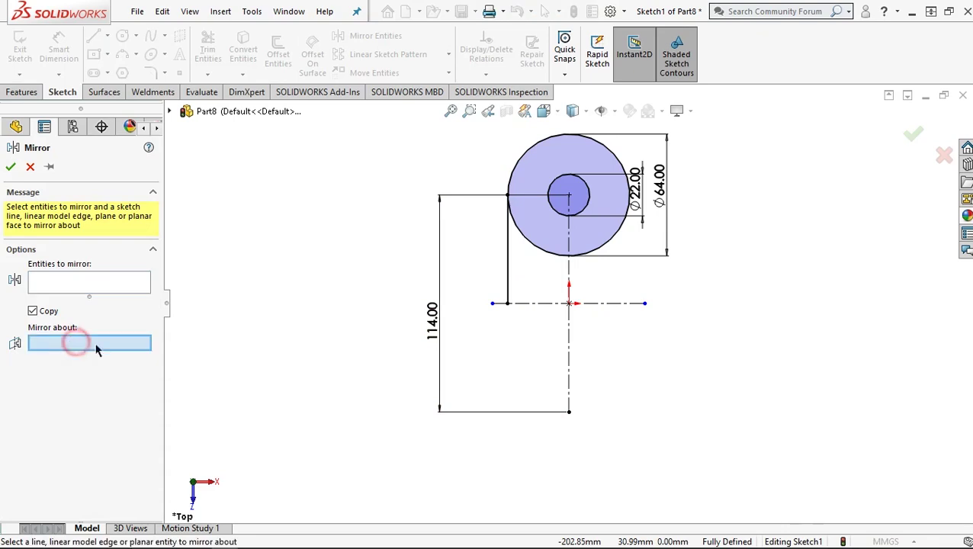
{"action": "left_click", "coordinate": [568, 276]}
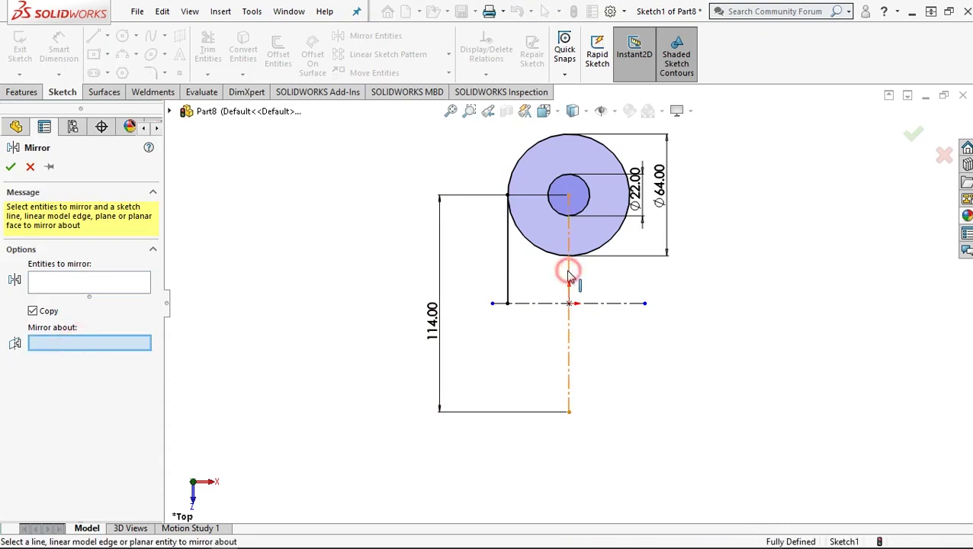
{"action": "left_click", "coordinate": [68, 281]}
{"action": "left_click", "coordinate": [508, 266]}
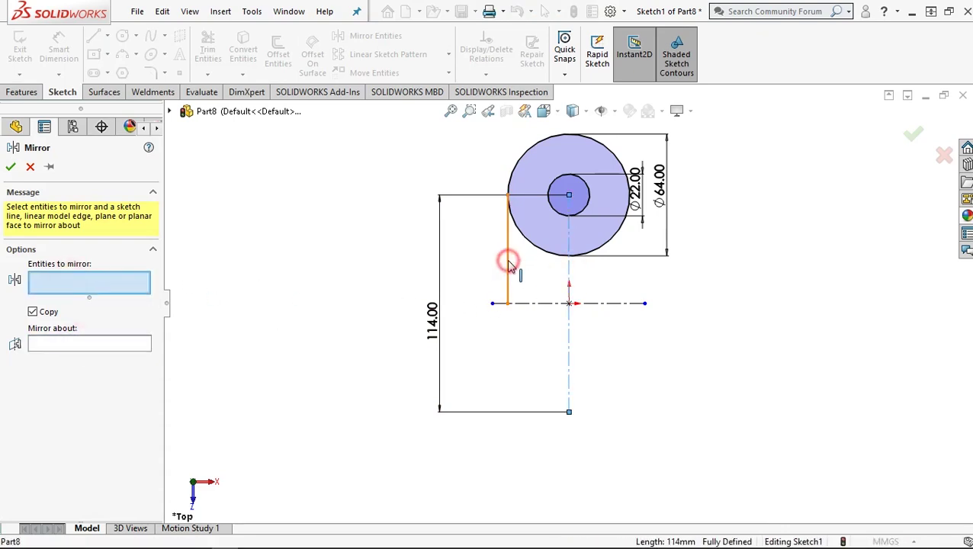
{"action": "left_click", "coordinate": [11, 167]}
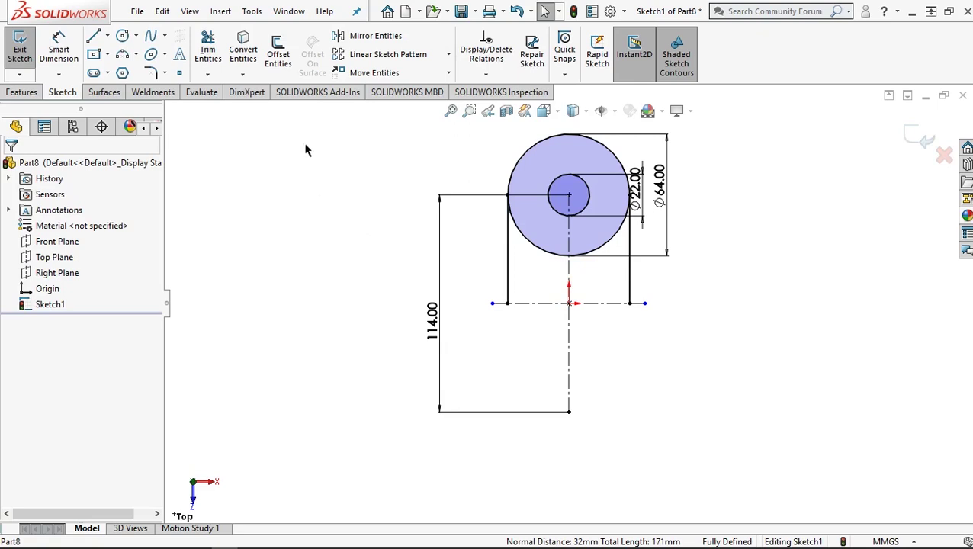
- Trim away the large circle's lower arc with Trim to closest, leaving a U shape
{"action": "left_click", "coordinate": [213, 48]}
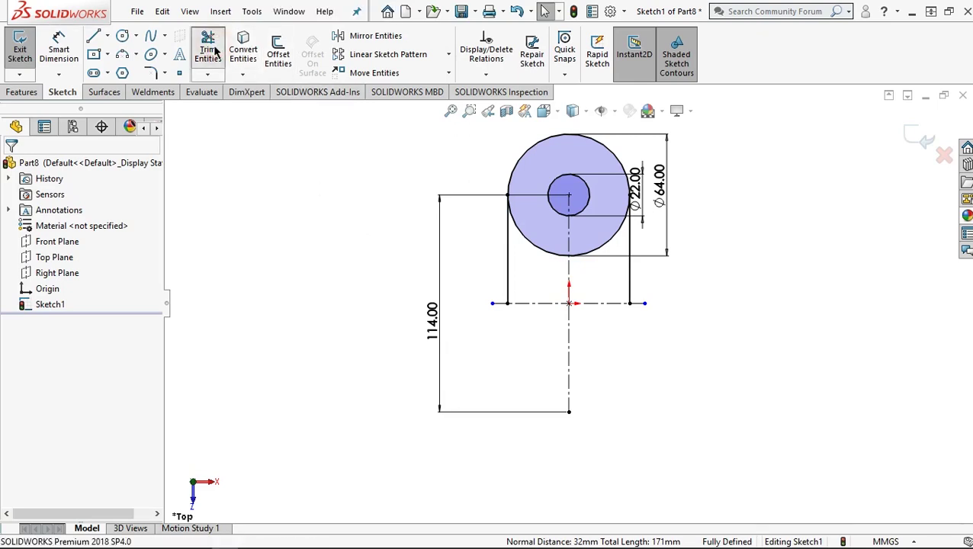
{"action": "left_click", "coordinate": [538, 248]}
{"action": "left_click", "coordinate": [587, 248]}
{"action": "left_click", "coordinate": [24, 429]}
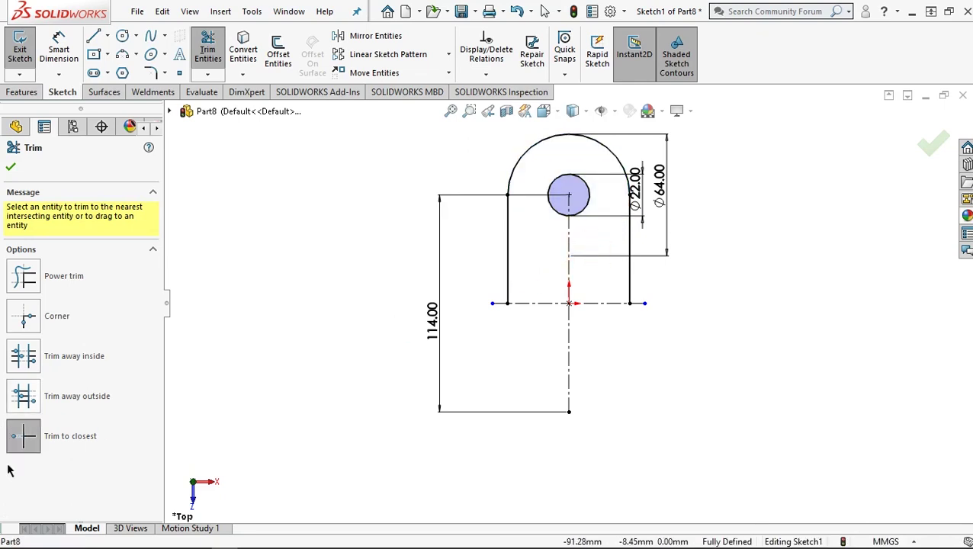
{"action": "left_click", "coordinate": [23, 438]}
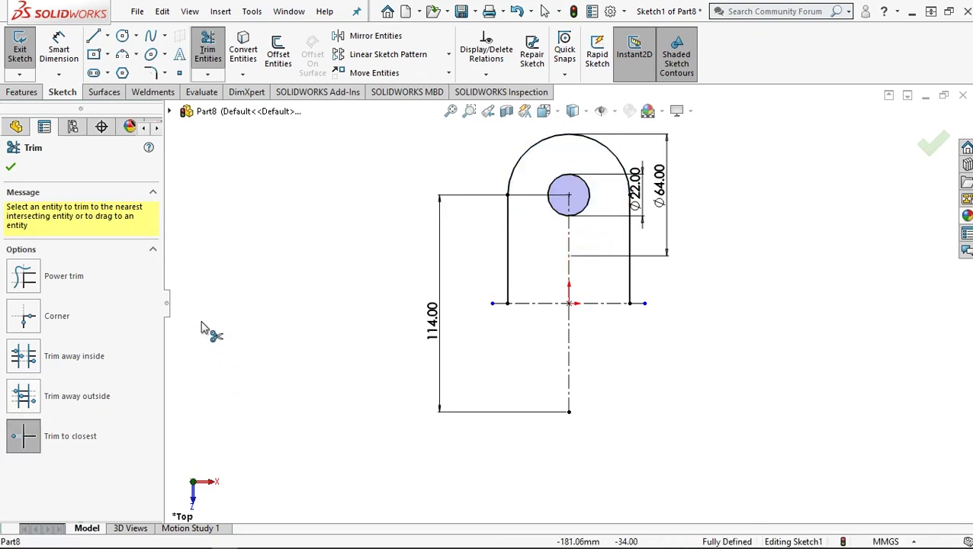
- Mirror both side lines, the top arc and the Ø22 circle about the horizontal centreline
{"action": "left_click", "coordinate": [366, 37]}
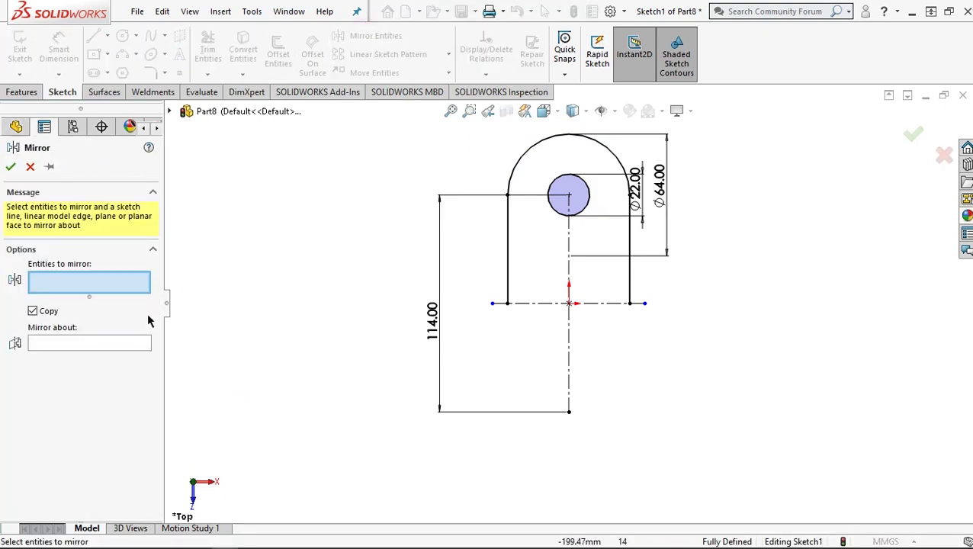
{"action": "left_click", "coordinate": [116, 344]}
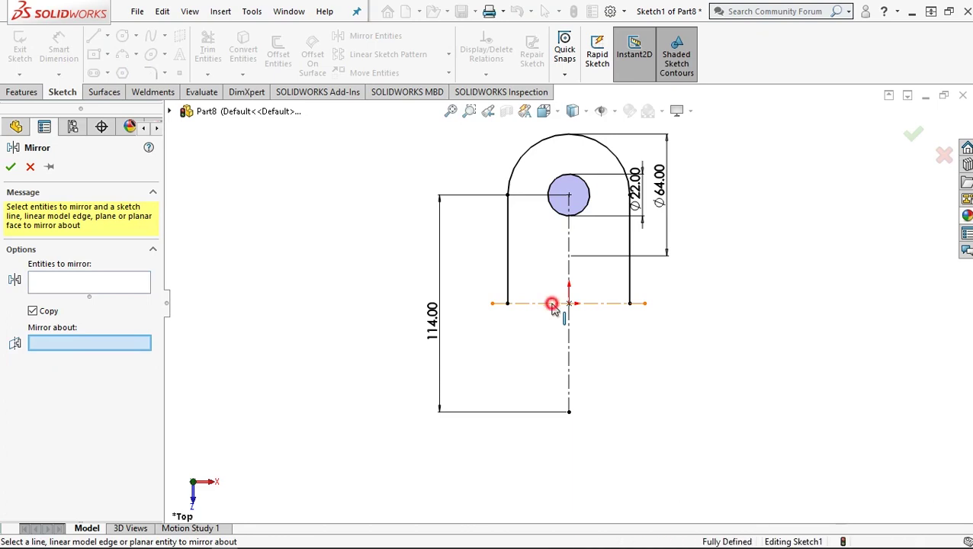
{"action": "left_click", "coordinate": [553, 304]}
{"action": "left_click", "coordinate": [98, 284]}
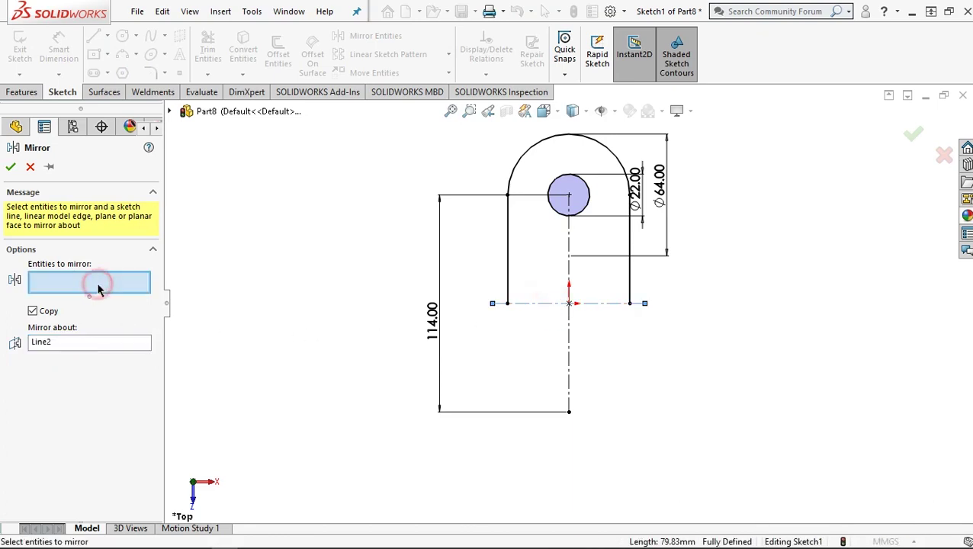
{"action": "left_click", "coordinate": [509, 252]}
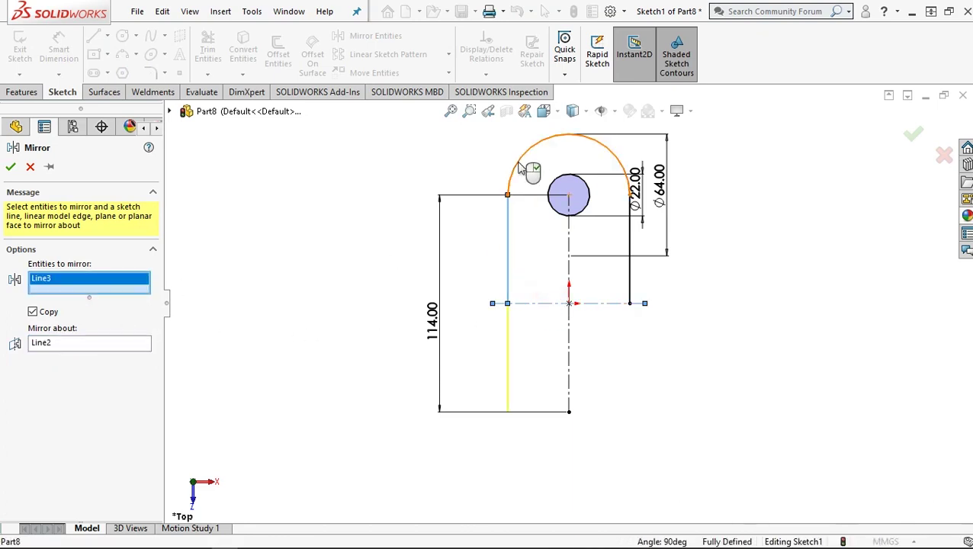
{"action": "left_click", "coordinate": [524, 157]}
{"action": "left_click", "coordinate": [561, 188]}
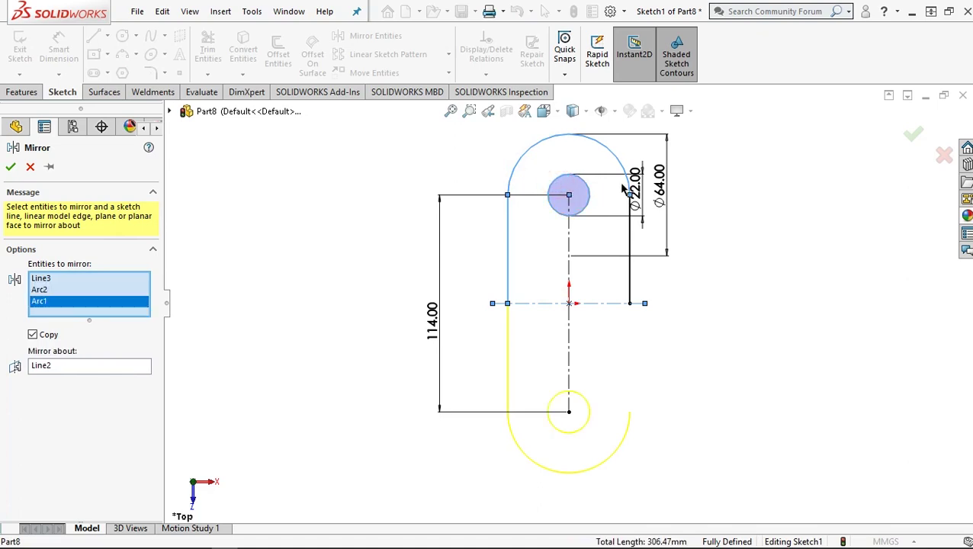
{"action": "left_click", "coordinate": [631, 242]}
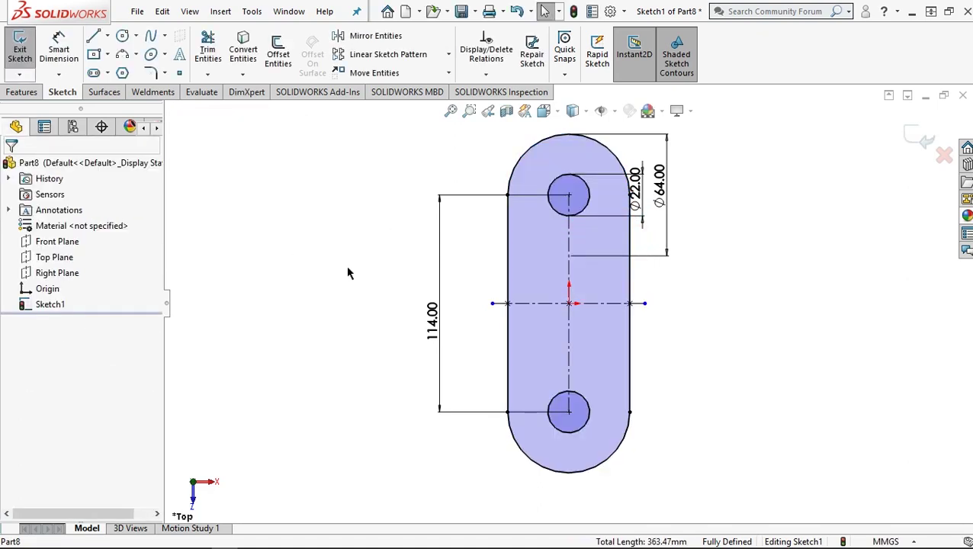
- Draw a centre rectangle from the origin out to the slot's side edge
{"action": "left_click", "coordinate": [111, 55]}
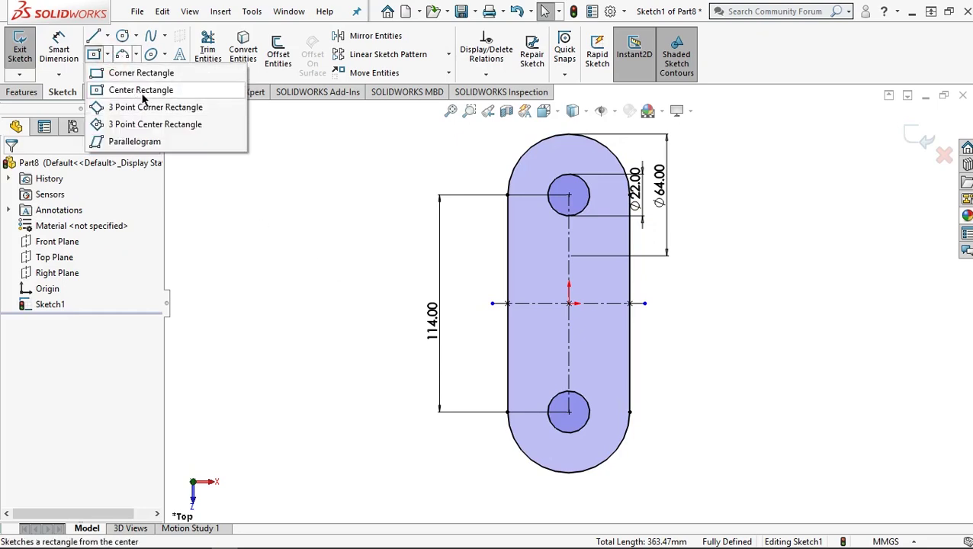
{"action": "left_click", "coordinate": [141, 90]}
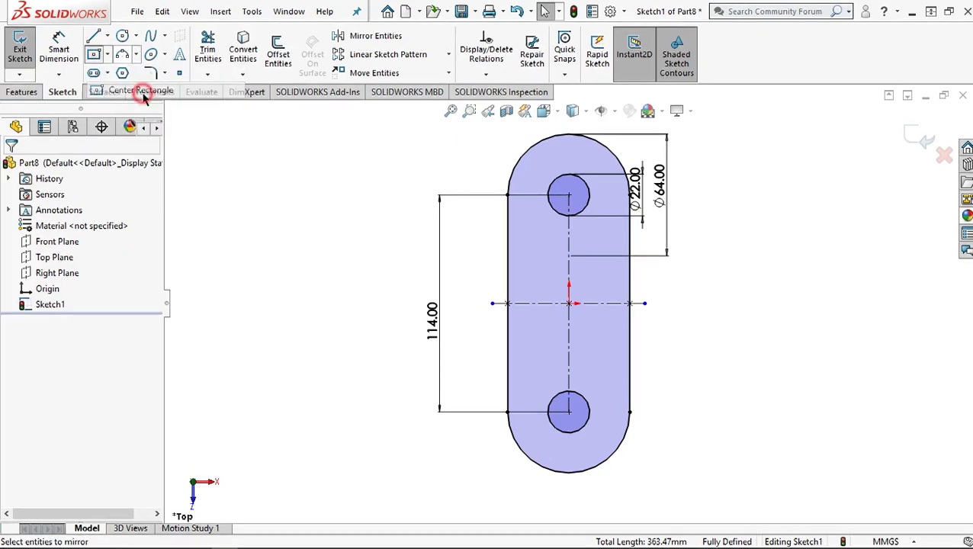
{"action": "left_click", "coordinate": [585, 296]}
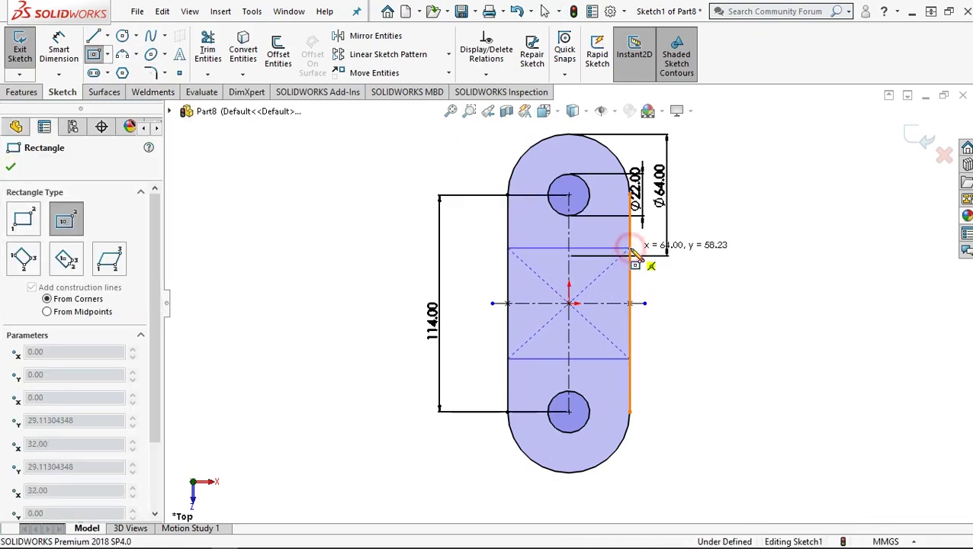
{"action": "left_click", "coordinate": [630, 249]}
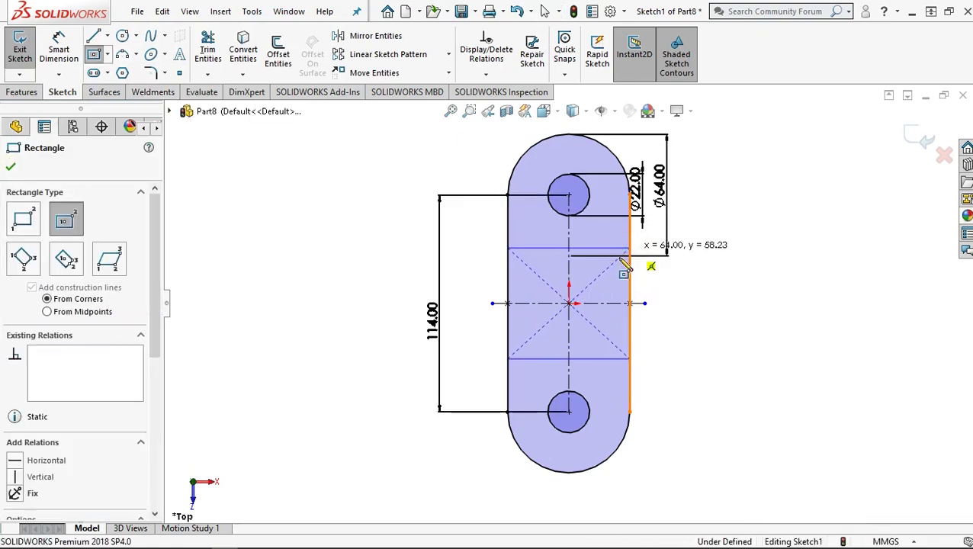
- Dimension the rectangle's height to 64 mm, fully defining the sketch
{"action": "left_click", "coordinate": [66, 60]}
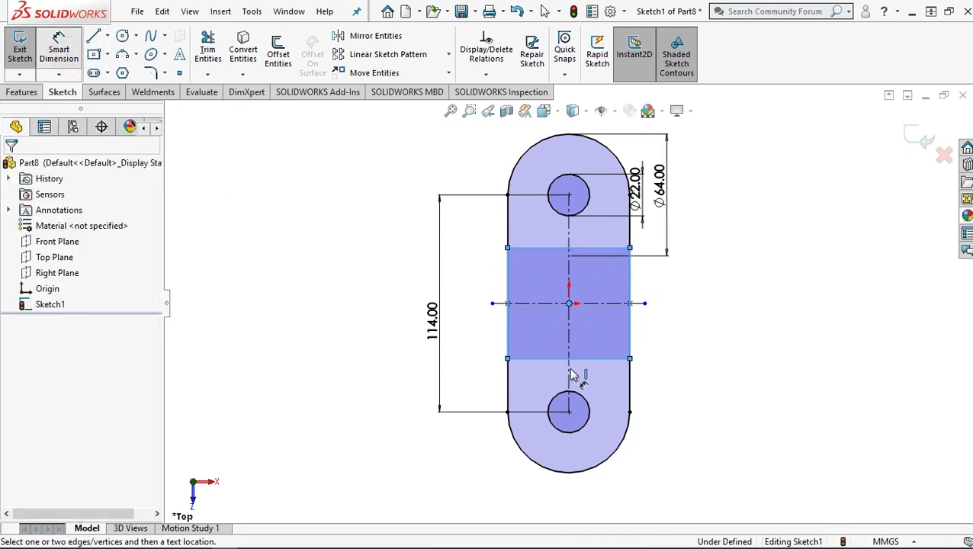
{"action": "left_click", "coordinate": [538, 249]}
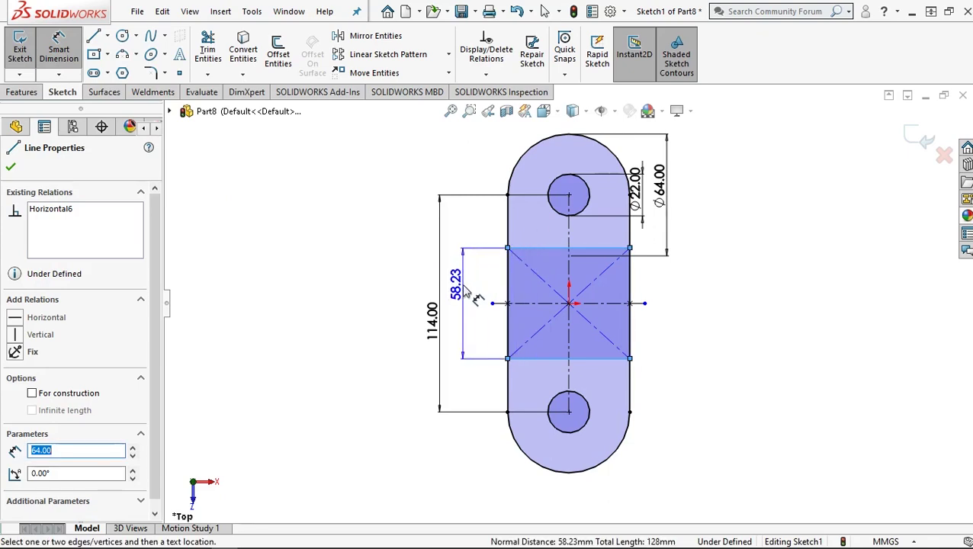
{"action": "left_click", "coordinate": [464, 288]}
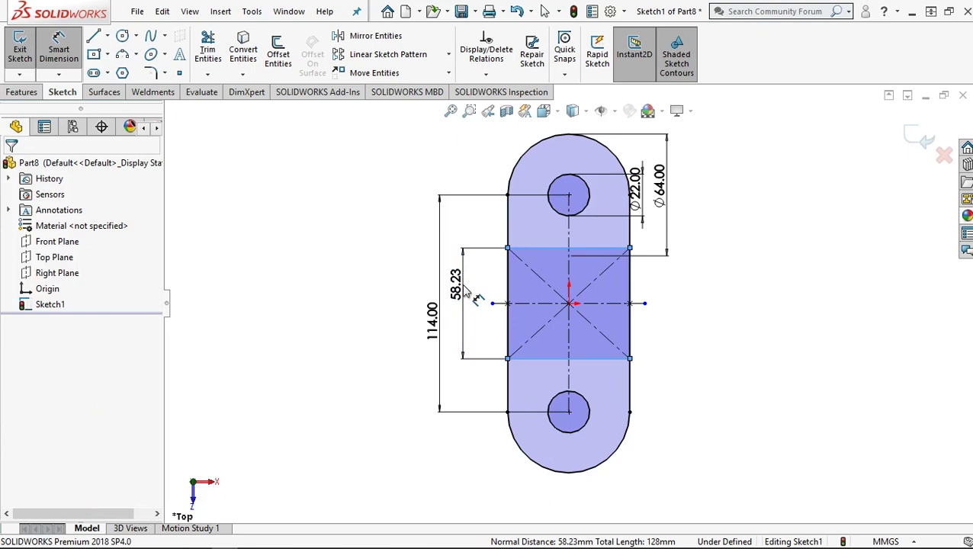
{"action": "left_click", "coordinate": [466, 292]}
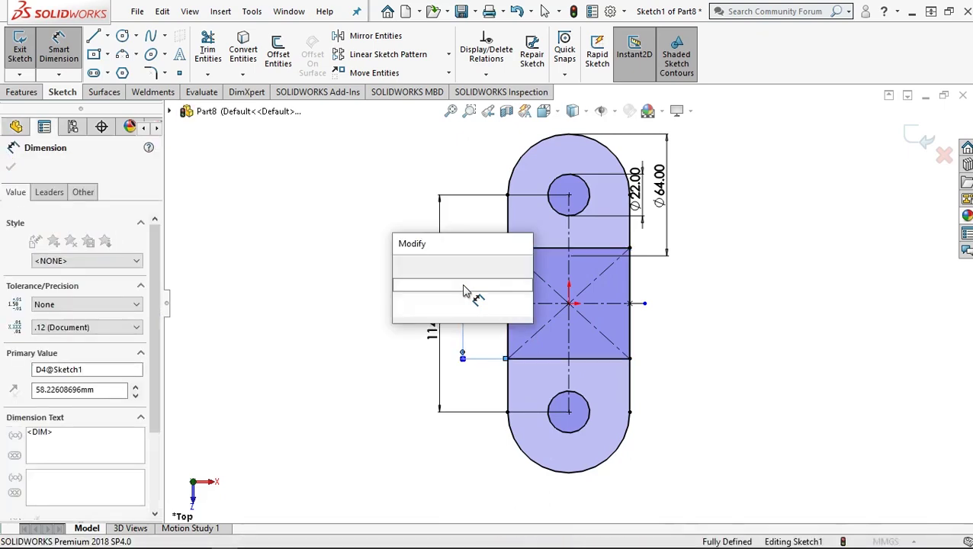
{"action": "type", "text": "64"}
{"action": "key", "text": "Return"}
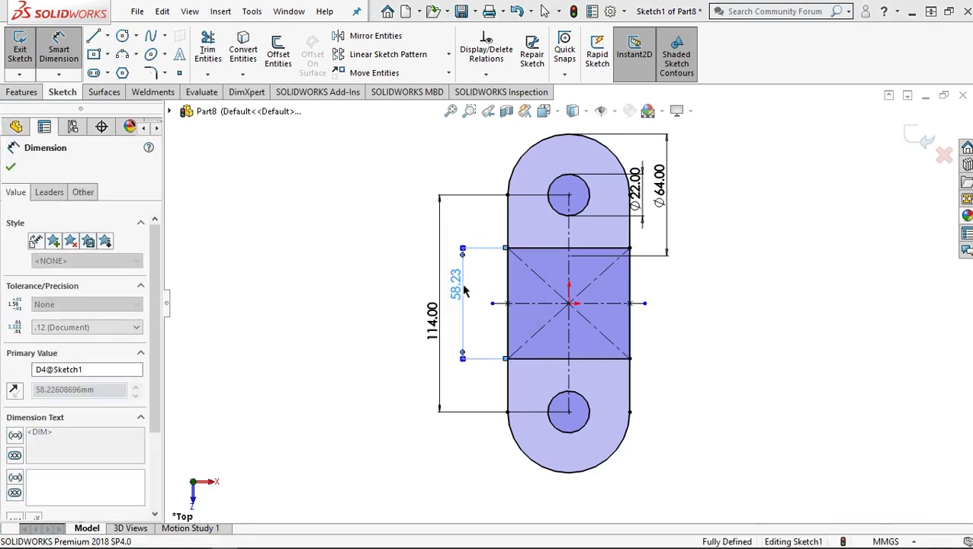
{"action": "type", "text": "64"}
{"action": "key", "text": "Return"}
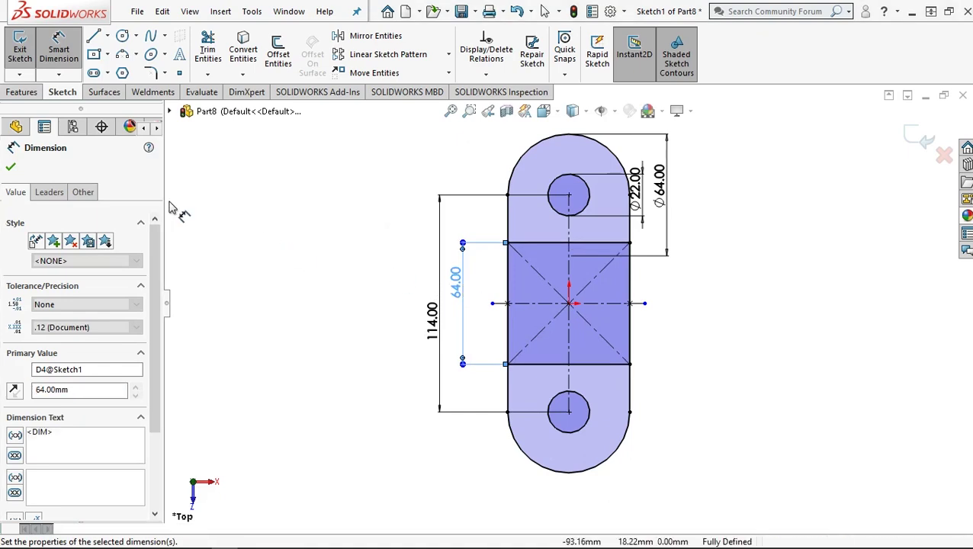
{"action": "key", "text": "Escape"}
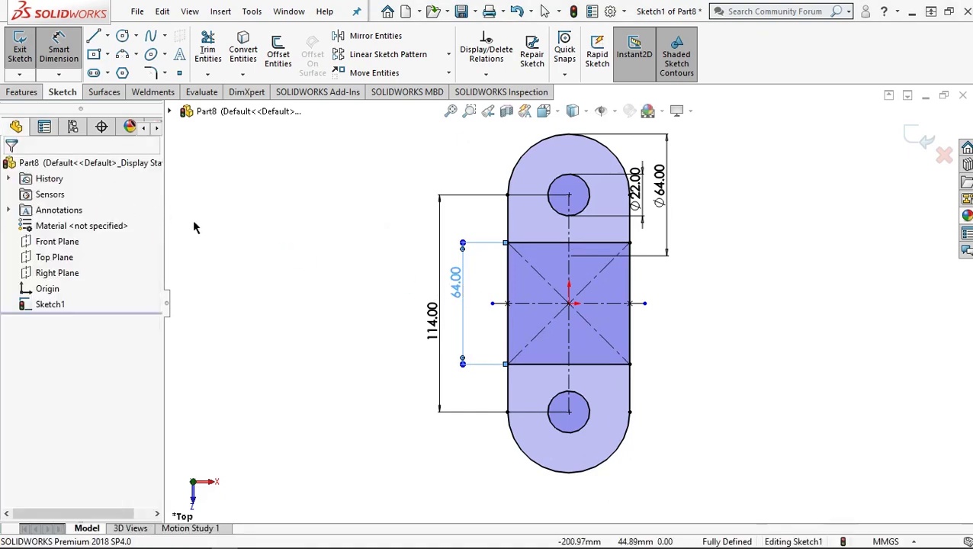
{"action": "left_click", "coordinate": [24, 92]}
{"action": "left_click", "coordinate": [30, 57]}
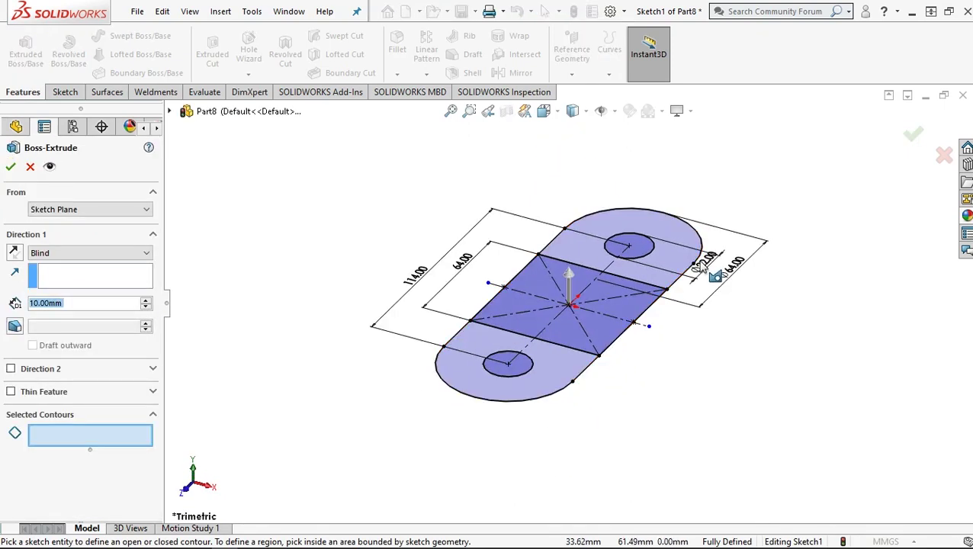
- Extrude both rounded ends and the middle rectangle region downward 19 mm as the base plate
{"action": "scroll", "coordinate": [695, 267], "scroll_direction": "down", "scroll_amount": 1}
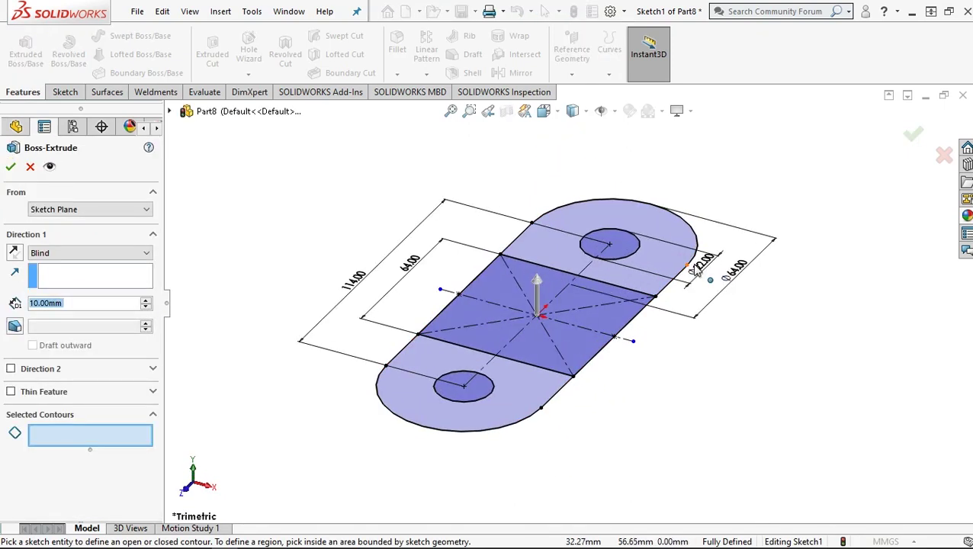
{"action": "left_click", "coordinate": [514, 400]}
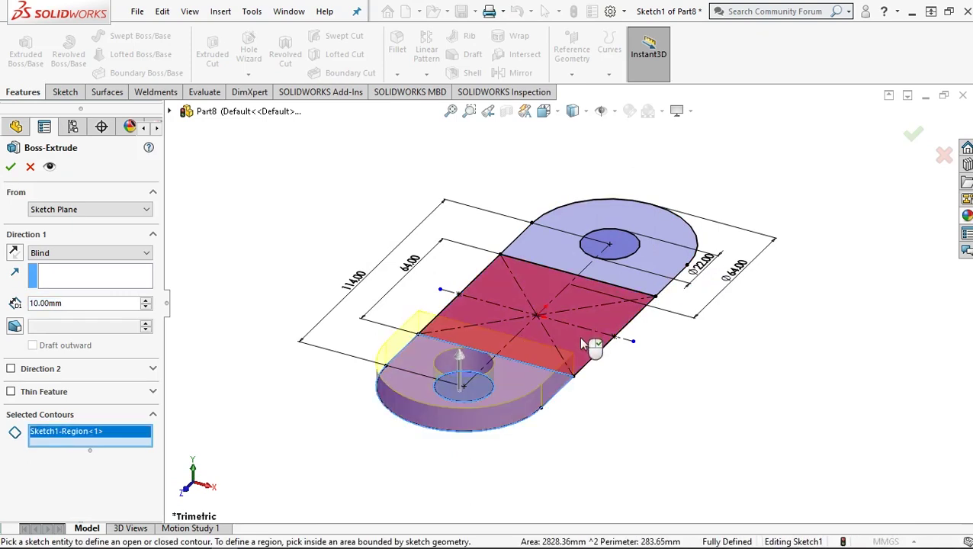
{"action": "left_click", "coordinate": [616, 290]}
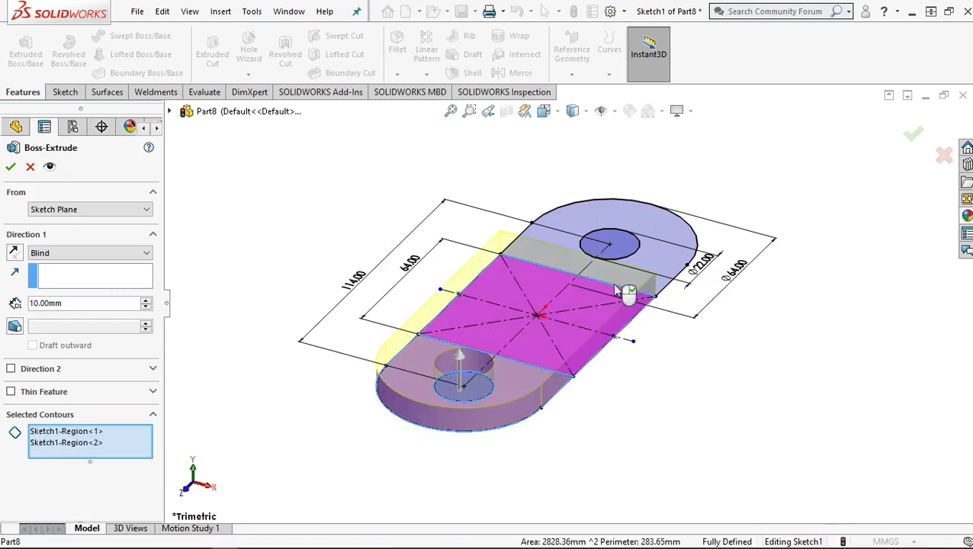
{"action": "left_click", "coordinate": [661, 258]}
{"action": "left_click", "coordinate": [15, 253]}
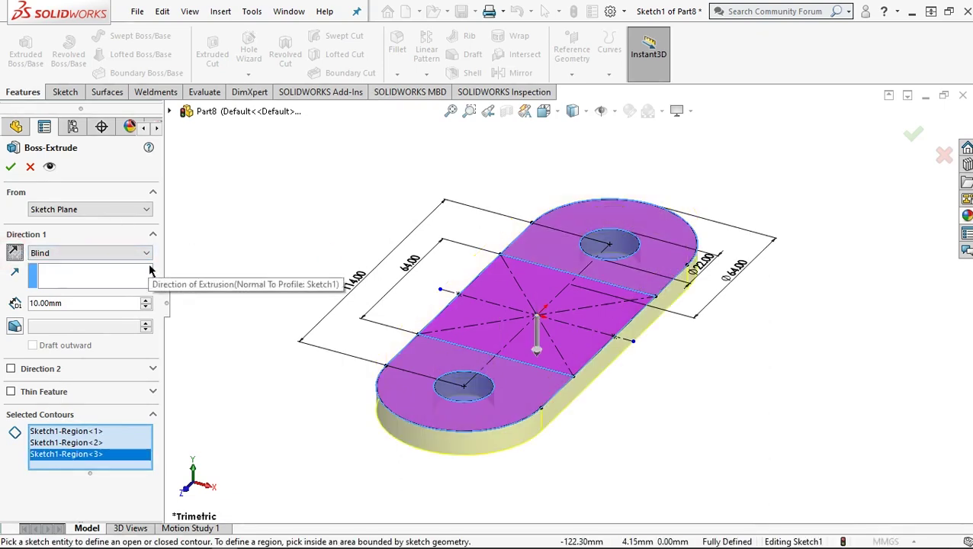
{"action": "double_click", "coordinate": [84, 302]}
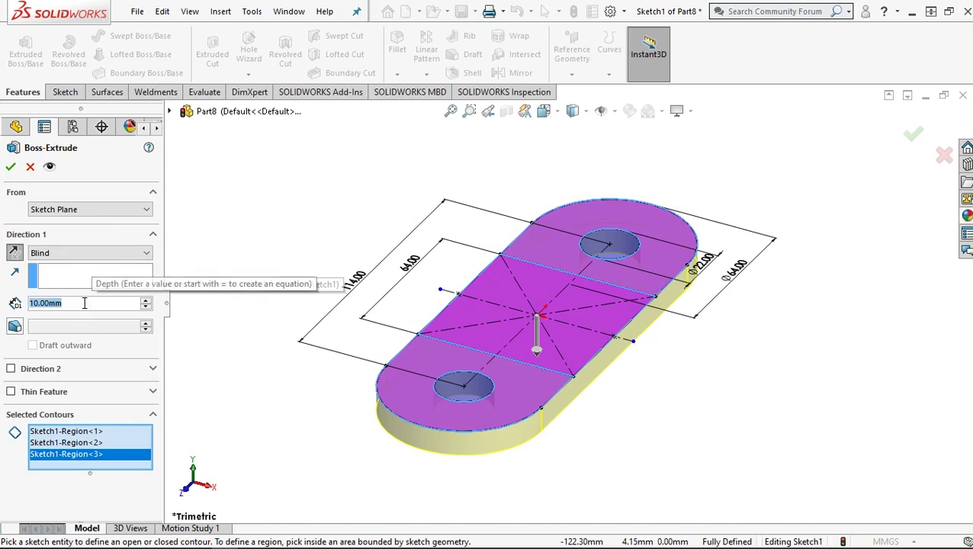
{"action": "type", "text": "1"}
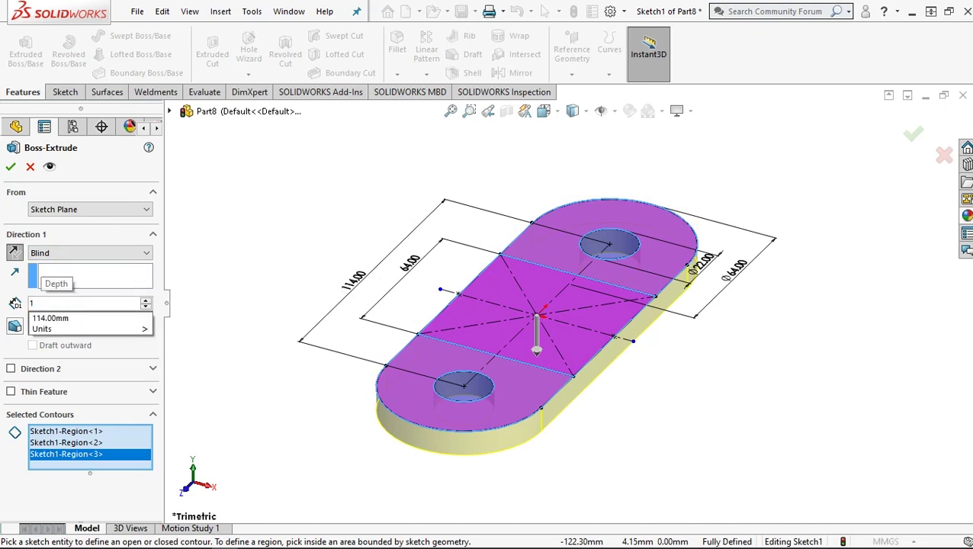
{"action": "type", "text": "9"}
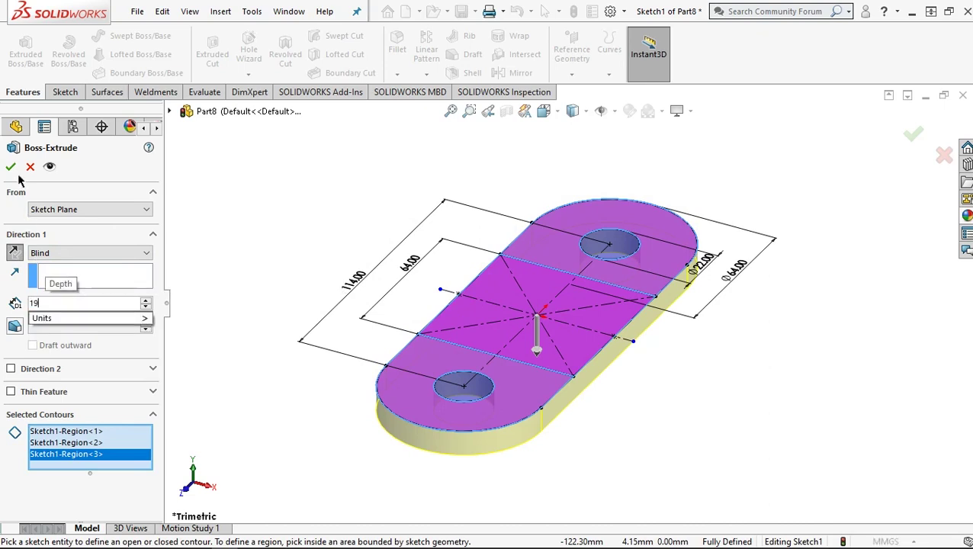
{"action": "left_click", "coordinate": [12, 167]}
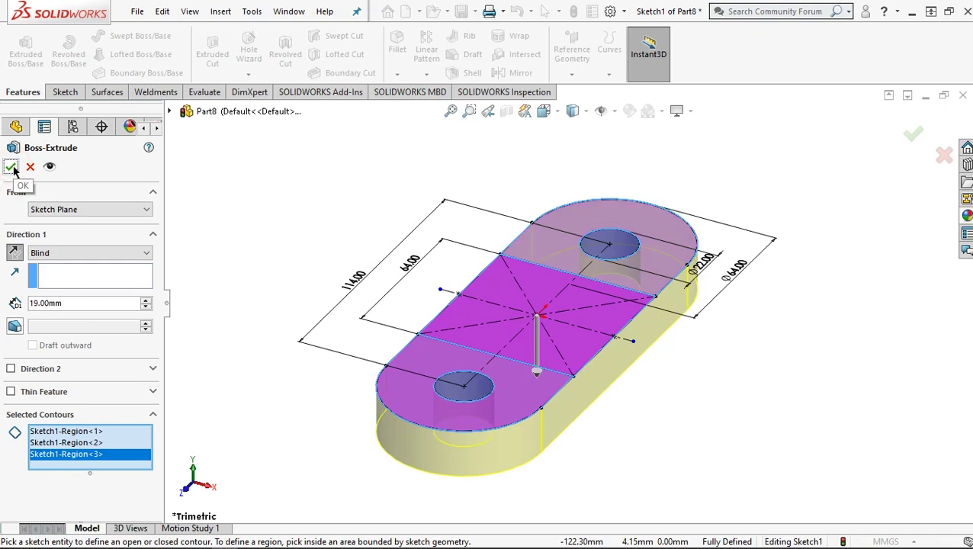
{"action": "left_click", "coordinate": [12, 168]}
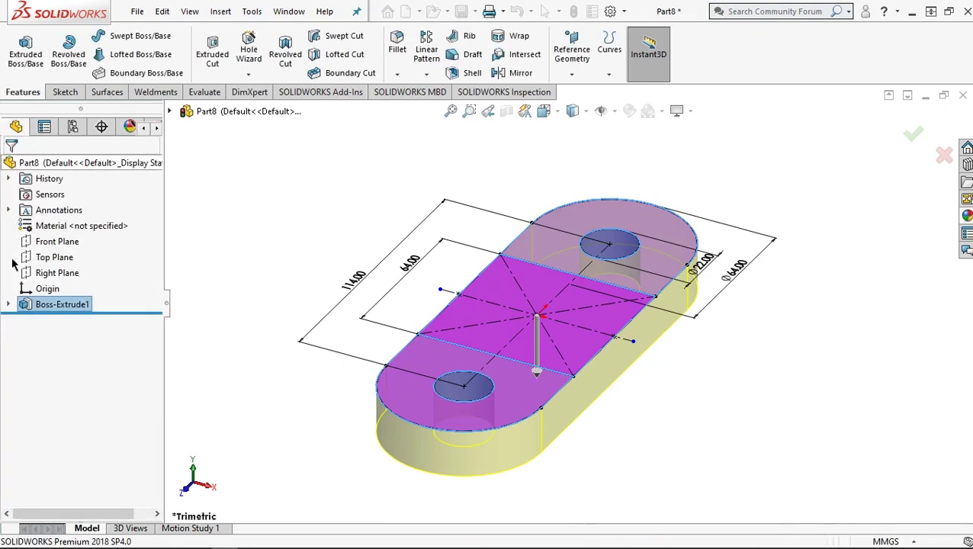
- Reuse Sketch1 to extrude only the central square region 45 mm upward
{"action": "left_click", "coordinate": [9, 305]}
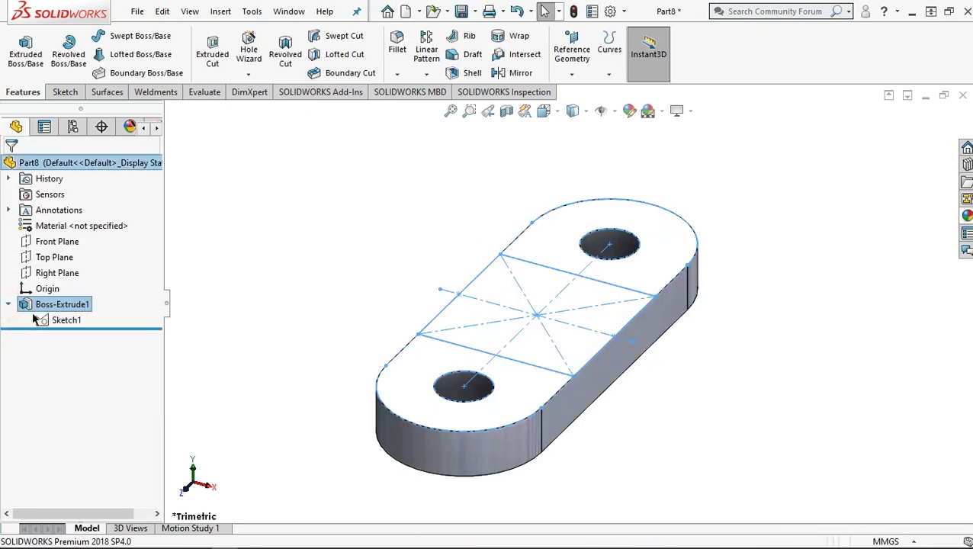
{"action": "left_click", "coordinate": [66, 320]}
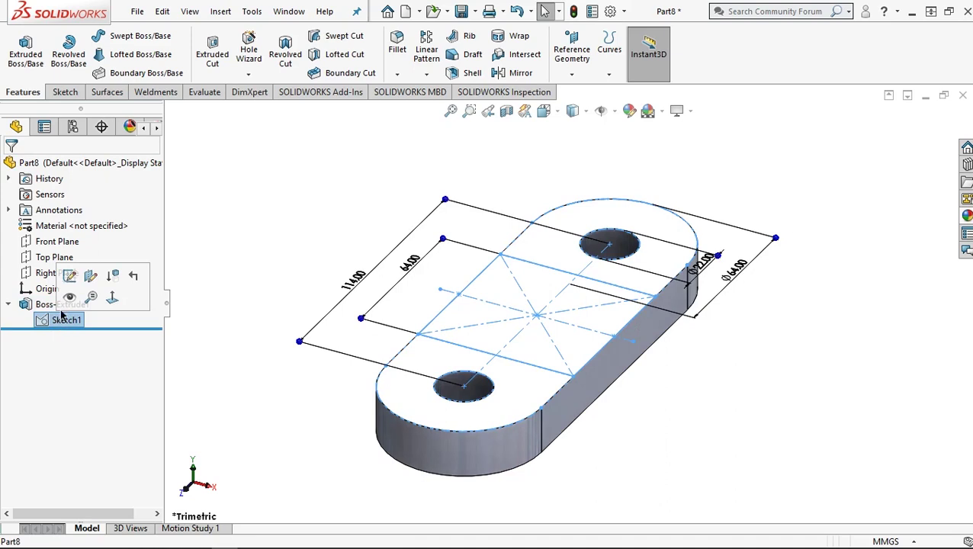
{"action": "left_click", "coordinate": [25, 61]}
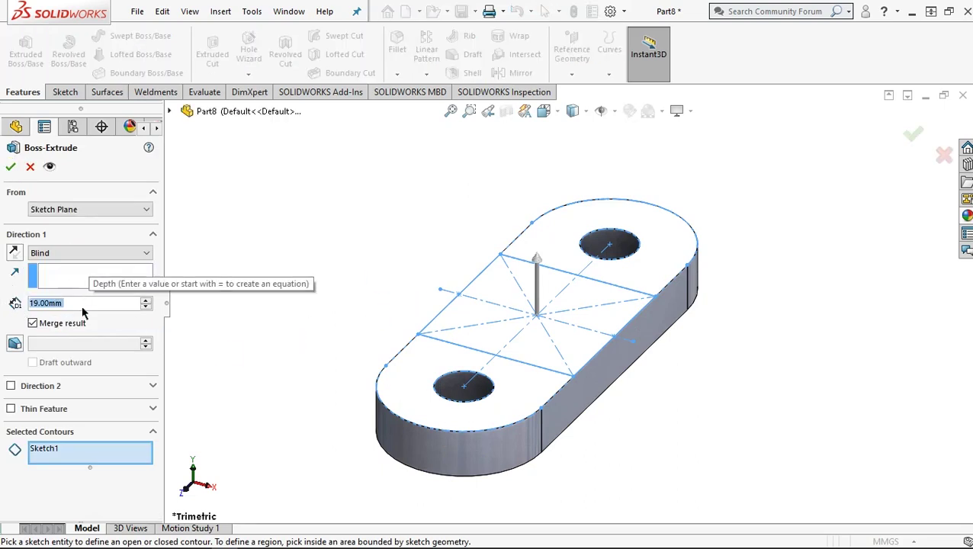
{"action": "type", "text": "4"}
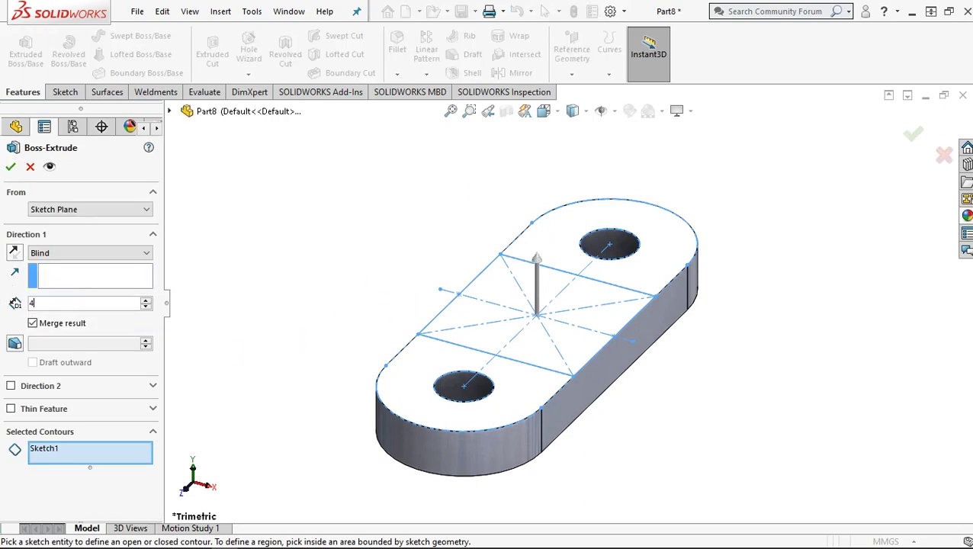
{"action": "type", "text": "5"}
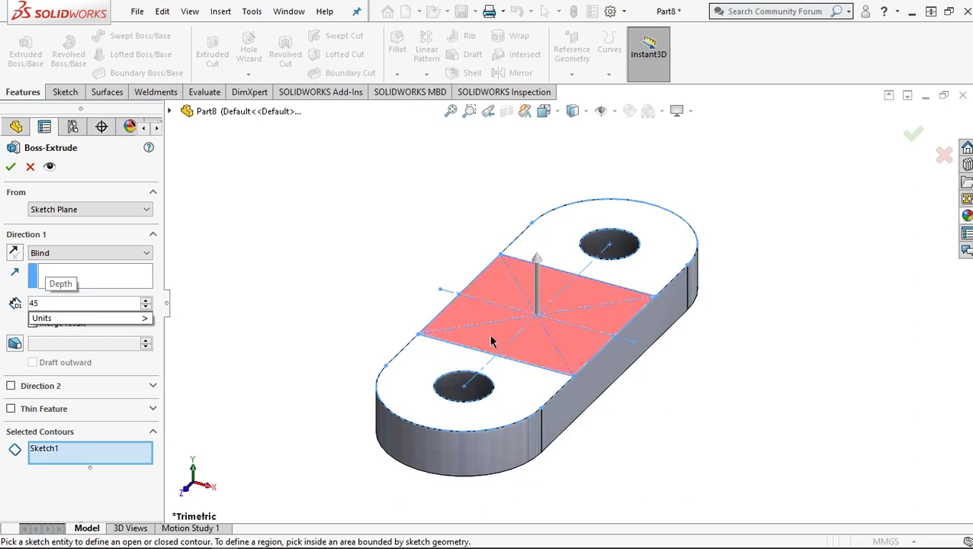
{"action": "left_click", "coordinate": [492, 342]}
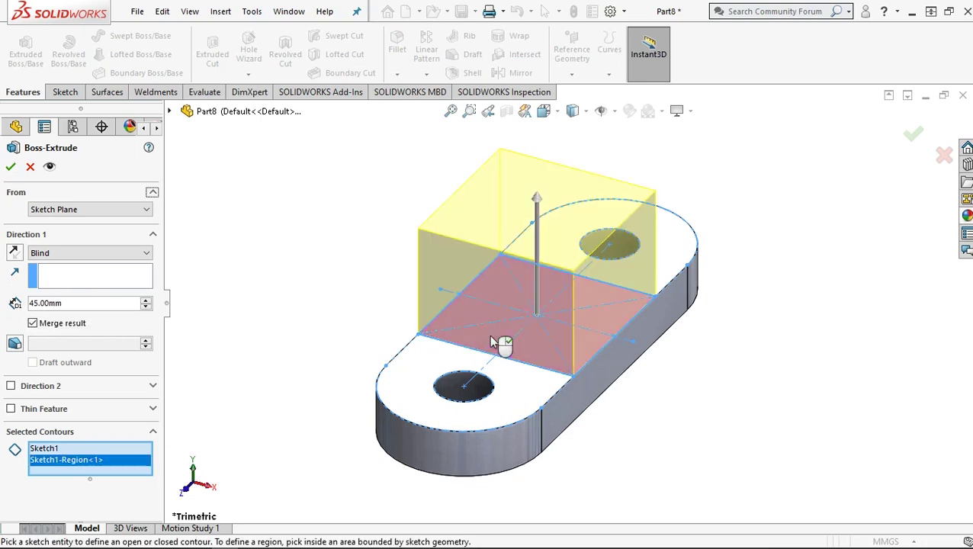
{"action": "left_click", "coordinate": [14, 167]}
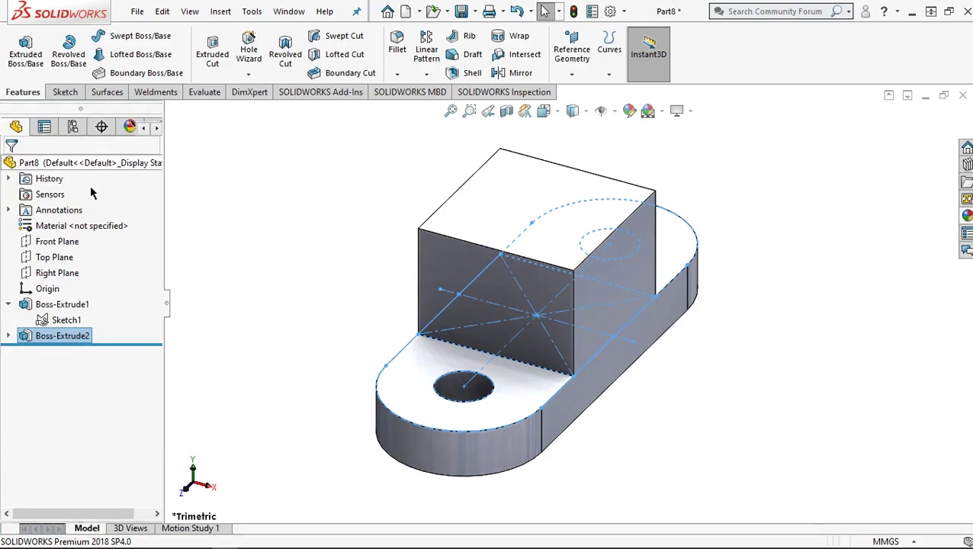
- Start a new sketch on the Front Plane and view it normal to the screen
{"action": "left_click", "coordinate": [61, 244]}
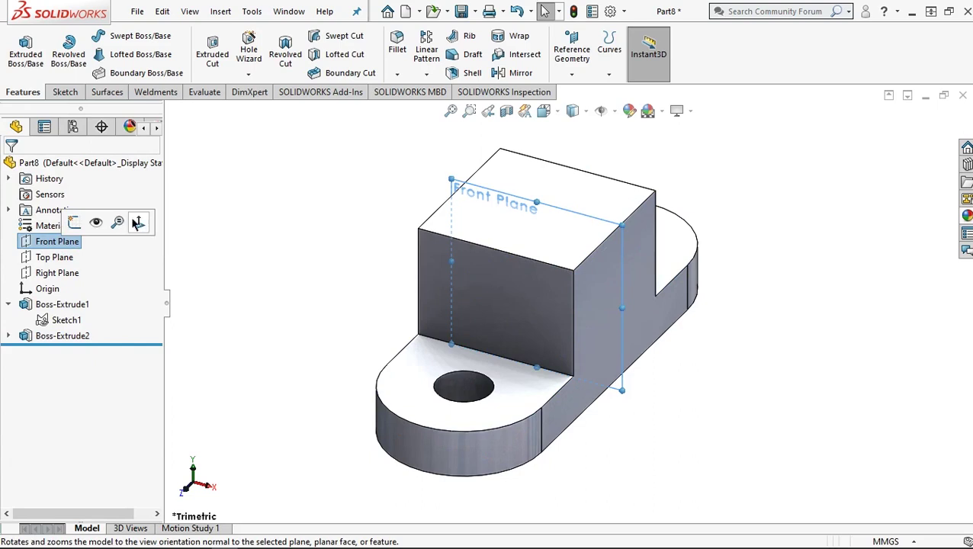
{"action": "left_click", "coordinate": [74, 222]}
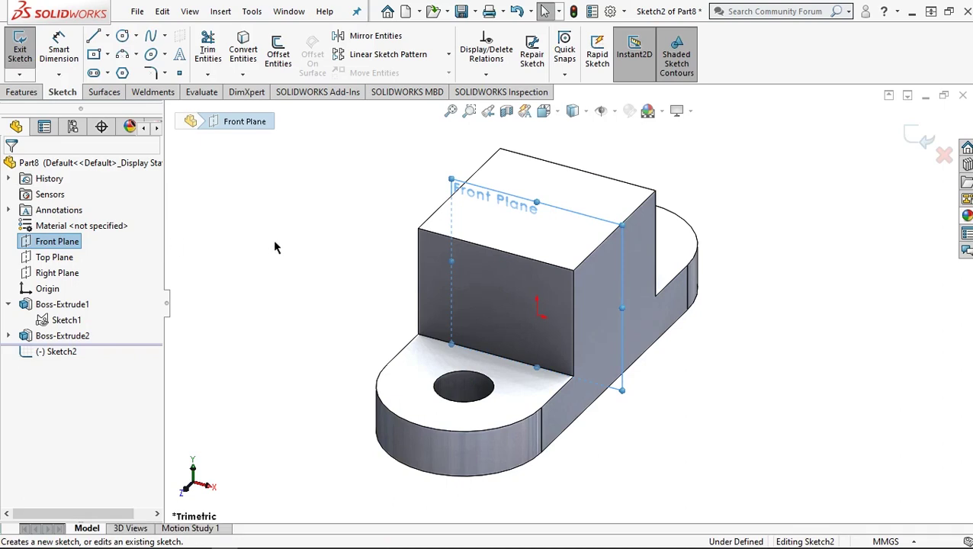
{"action": "key", "text": "ctrl+8"}
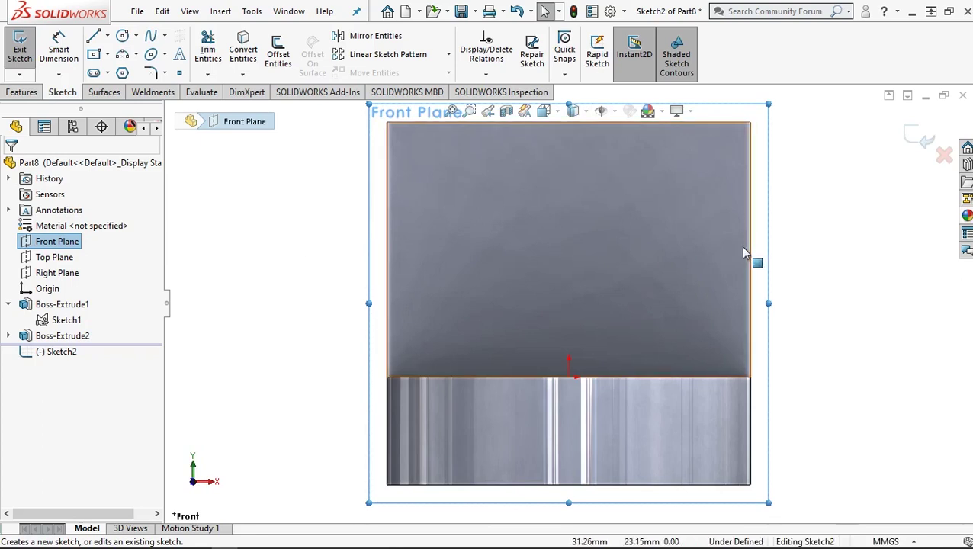
{"action": "left_click", "coordinate": [93, 36]}
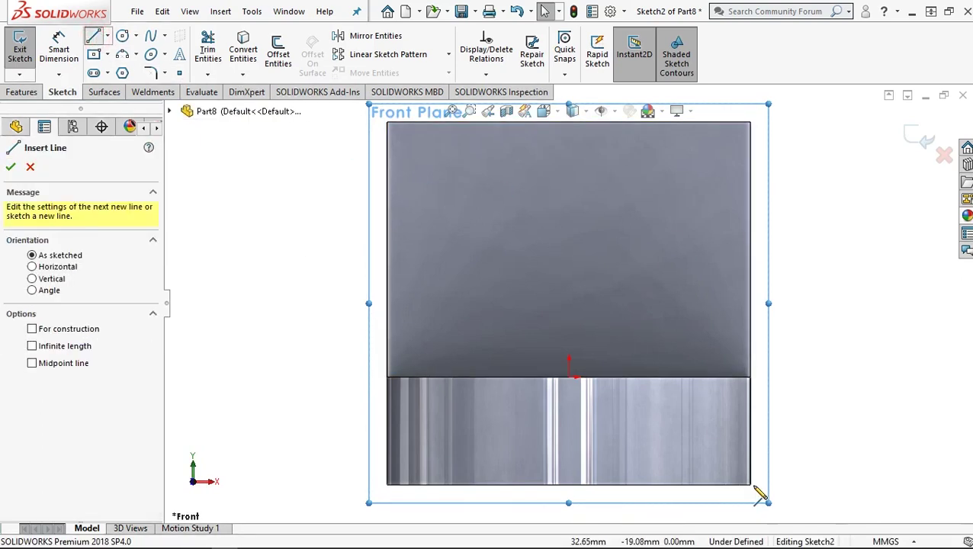
- Draw a closed triangular line outline across the raised block's front face
{"action": "left_click", "coordinate": [751, 483]}
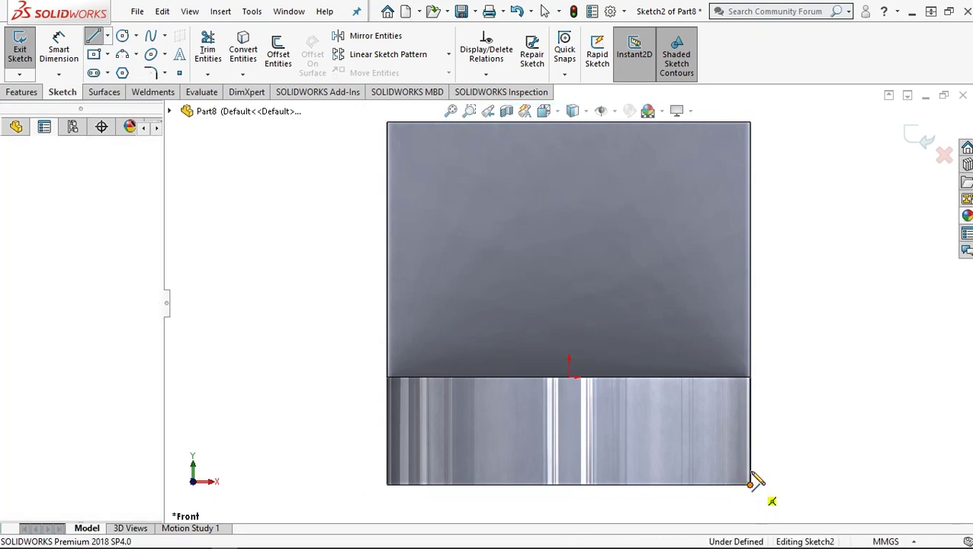
{"action": "left_click", "coordinate": [750, 444]}
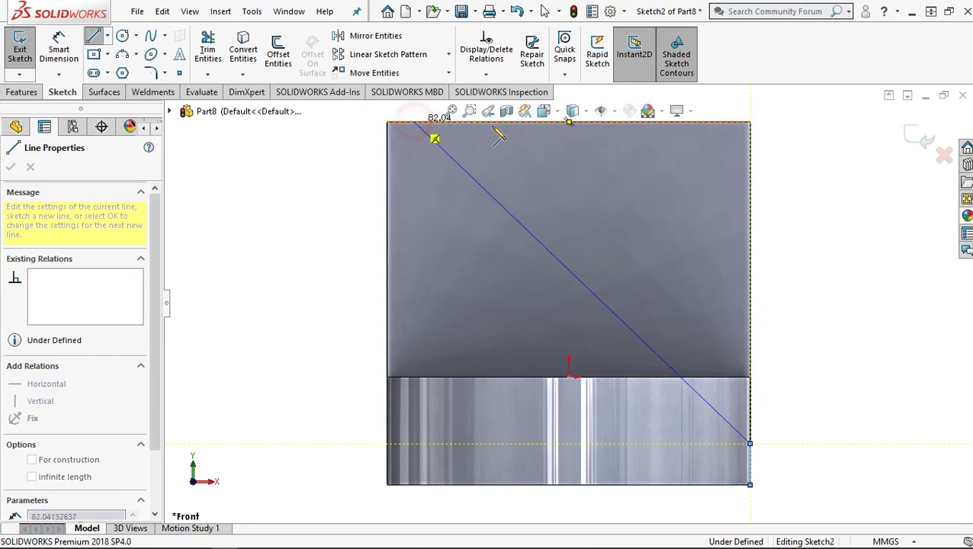
{"action": "left_click", "coordinate": [414, 122]}
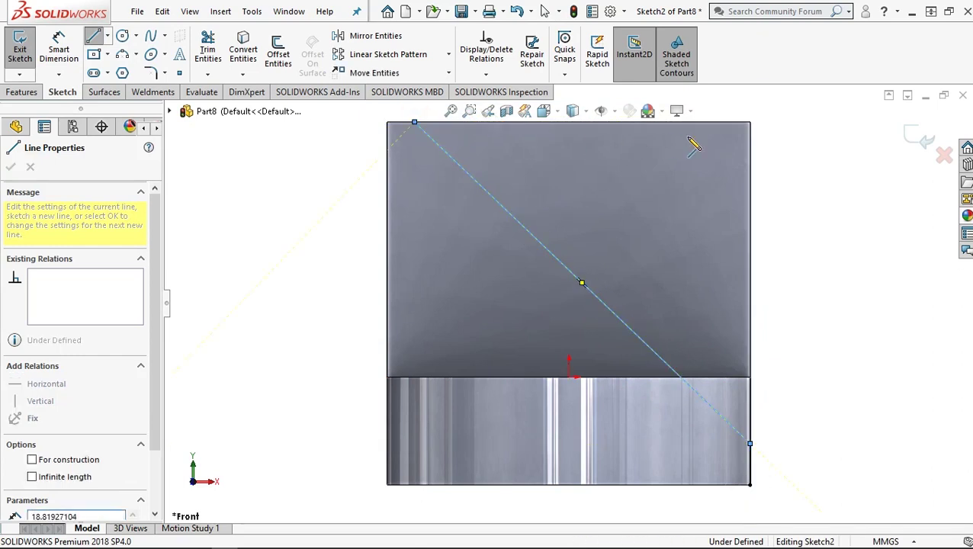
{"action": "double_click", "coordinate": [750, 122]}
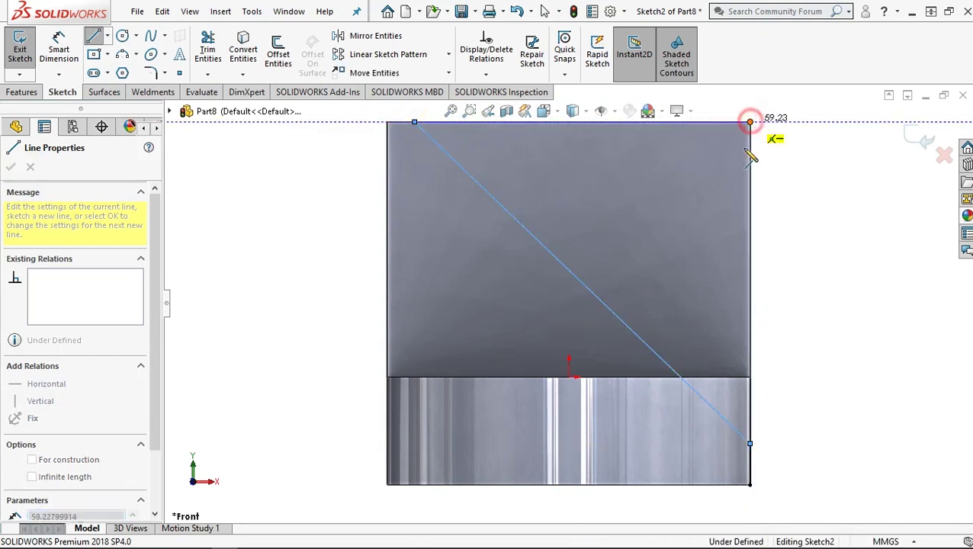
{"action": "left_click", "coordinate": [749, 443]}
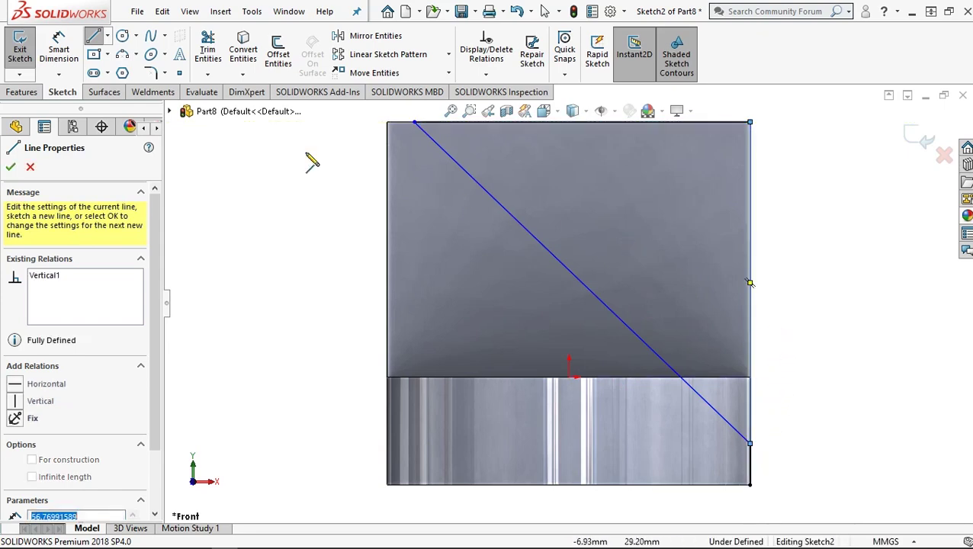
{"action": "left_click", "coordinate": [64, 53]}
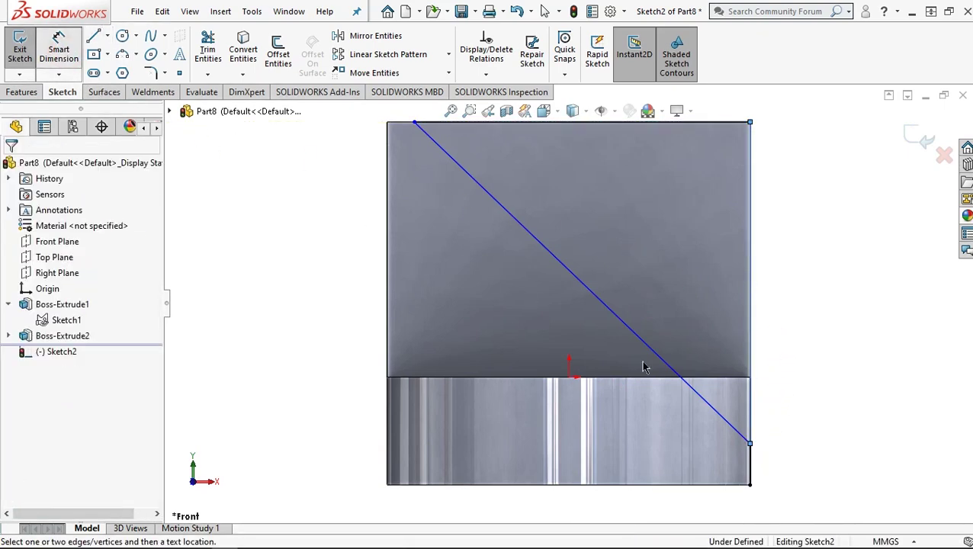
- Dimension the triangle's right vertical side and its top-edge inset from the corner, both 13 mm
{"action": "left_click", "coordinate": [751, 463]}
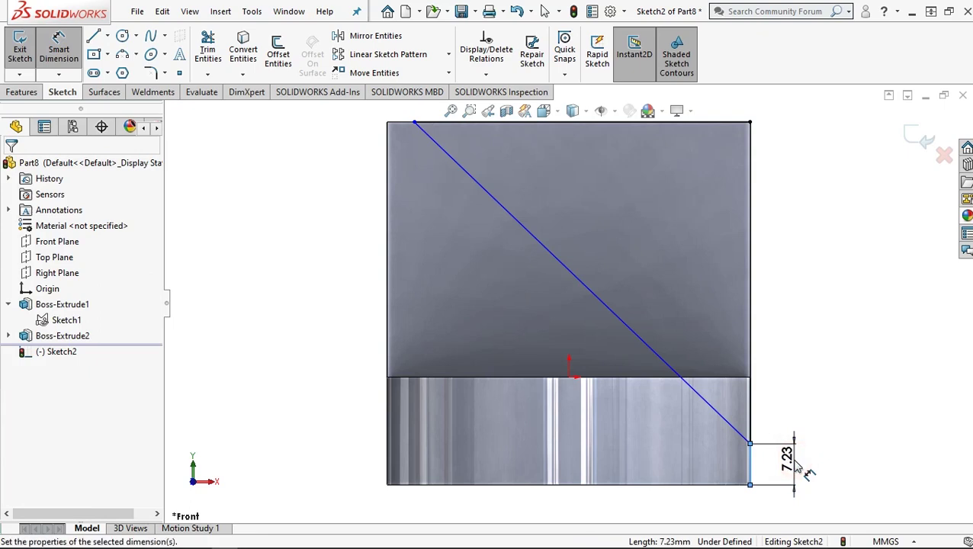
{"action": "double_click", "coordinate": [796, 464]}
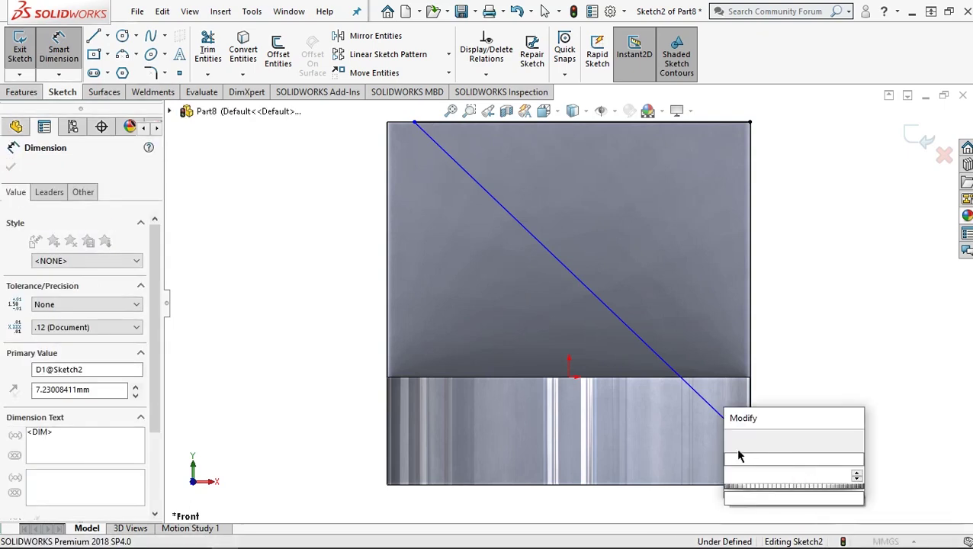
{"action": "type", "text": "13"}
{"action": "left_click", "coordinate": [733, 443]}
{"action": "type", "text": "13"}
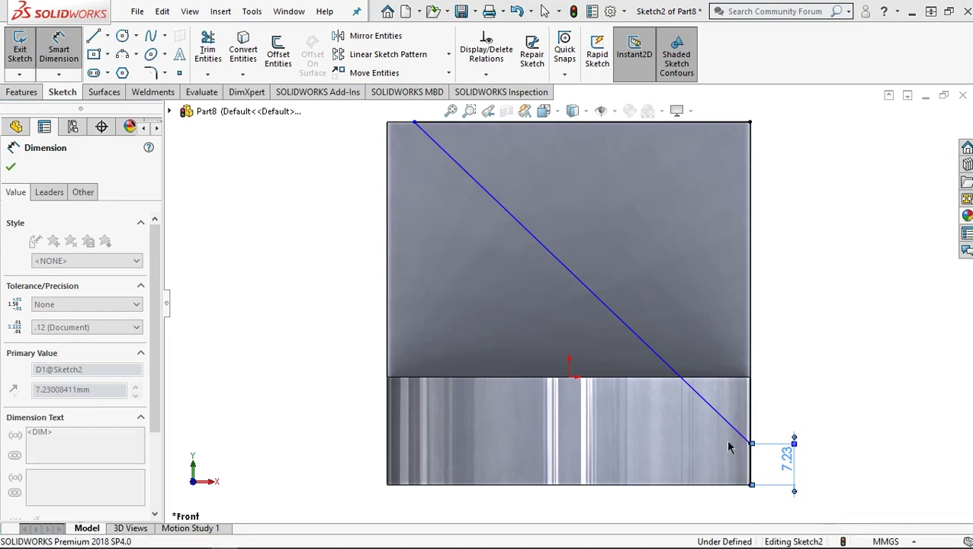
{"action": "left_click", "coordinate": [388, 124]}
{"action": "left_click", "coordinate": [412, 123]}
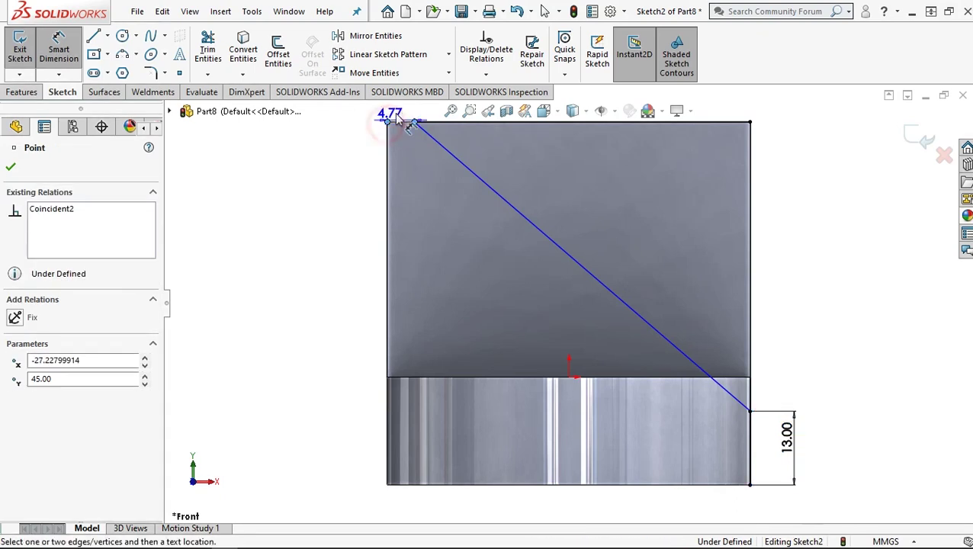
{"action": "left_click", "coordinate": [402, 114]}
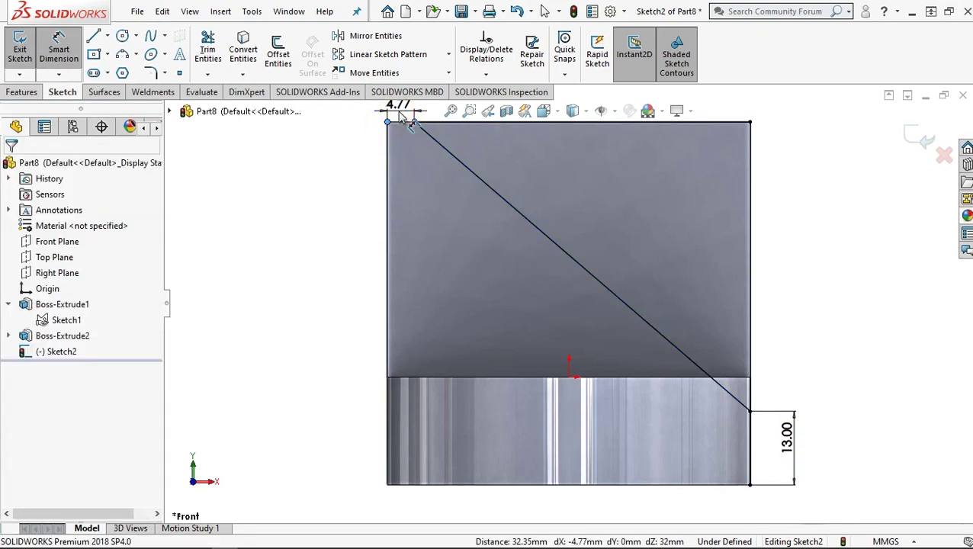
{"action": "double_click", "coordinate": [402, 114]}
{"action": "type", "text": "13"}
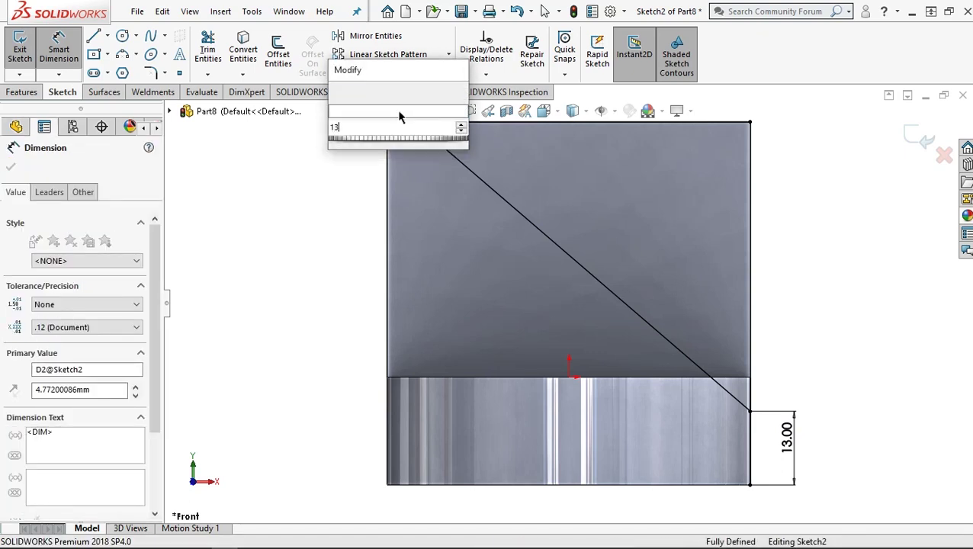
{"action": "key", "text": "Escape"}
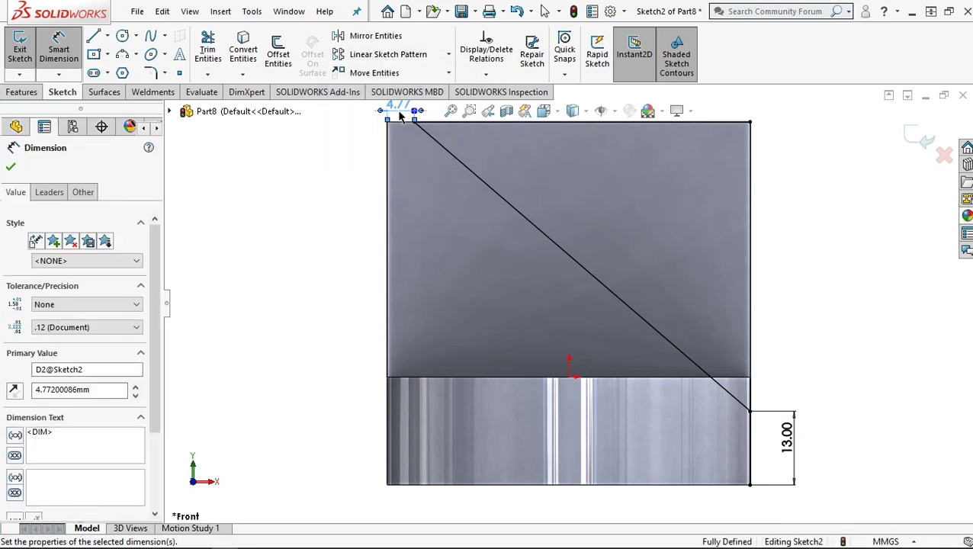
{"action": "type", "text": "13"}
{"action": "key", "text": "Return"}
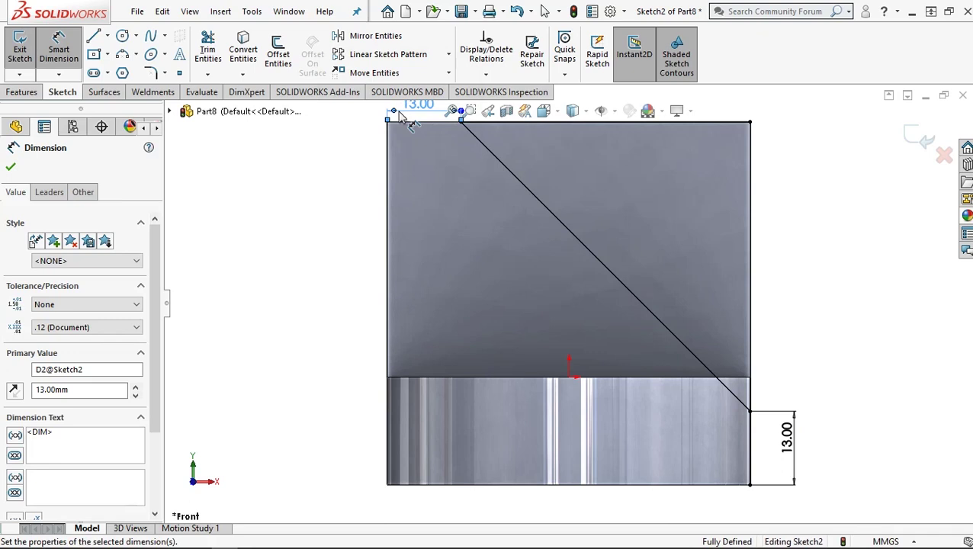
{"action": "left_click", "coordinate": [10, 169]}
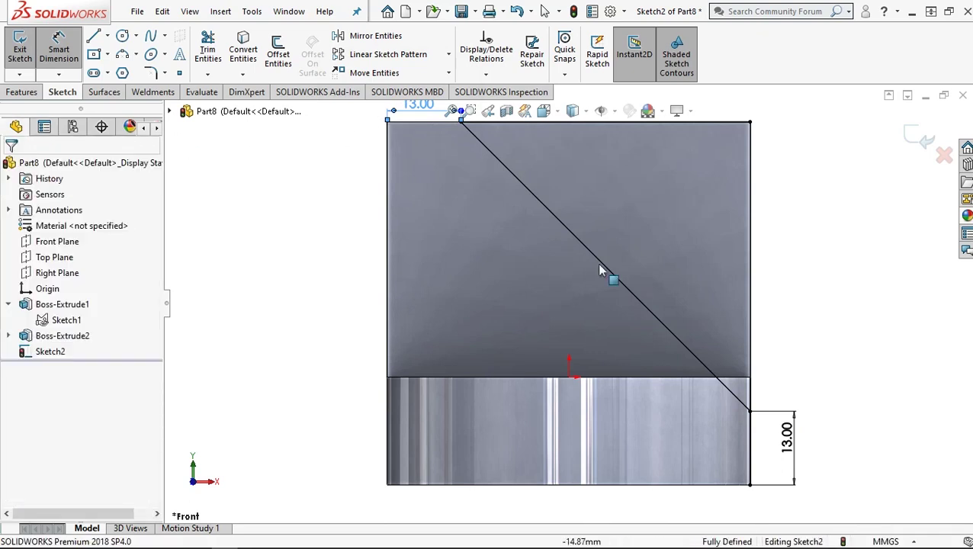
{"action": "middle_click_drag", "start_coordinate": [771, 282], "coordinate": [748, 318]}
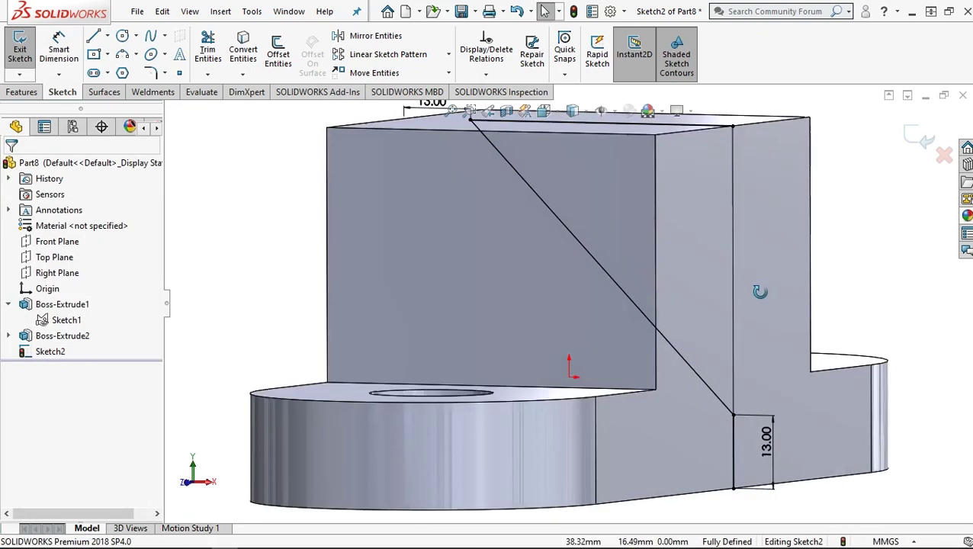
- Cut-extrude the triangle region through the raised block, Mid Plane at 38 mm
{"action": "key", "text": "f"}
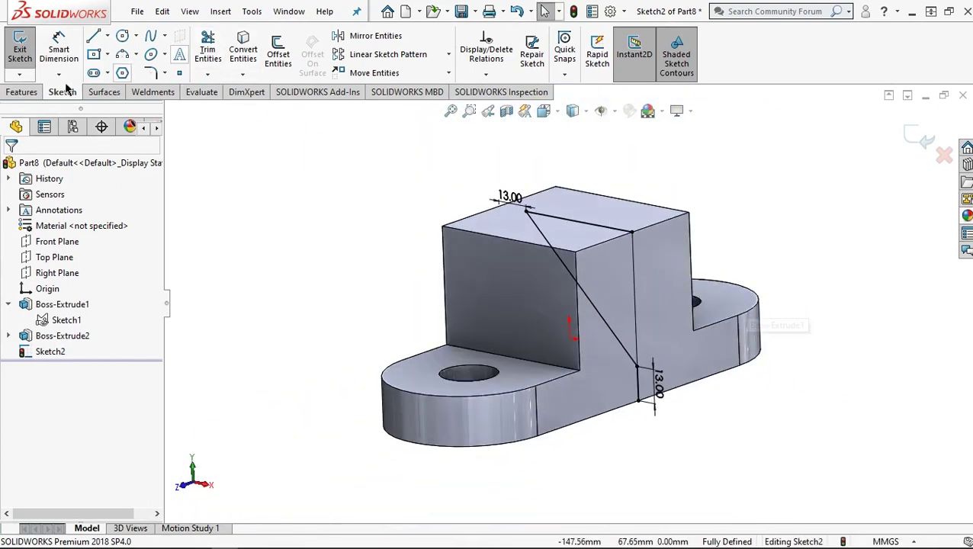
{"action": "left_click", "coordinate": [21, 91]}
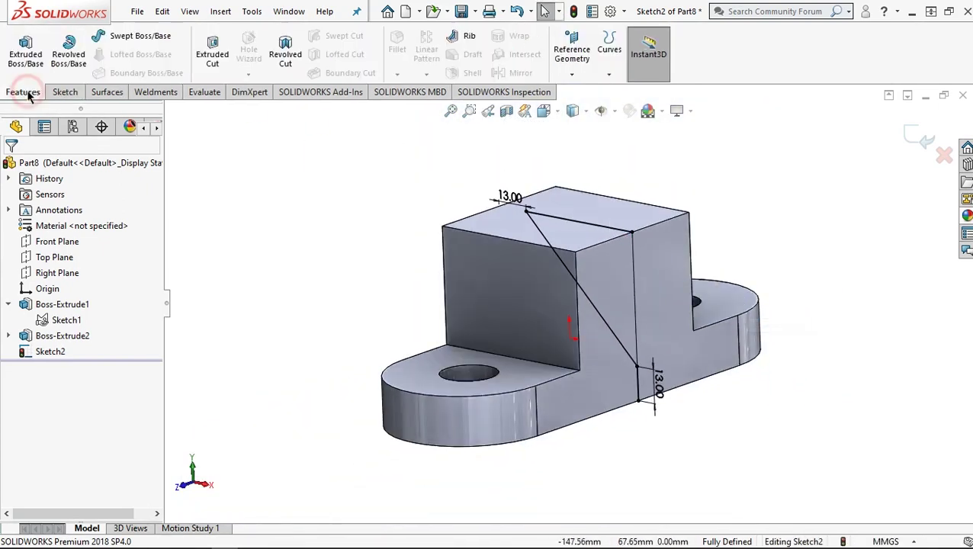
{"action": "left_click", "coordinate": [215, 55]}
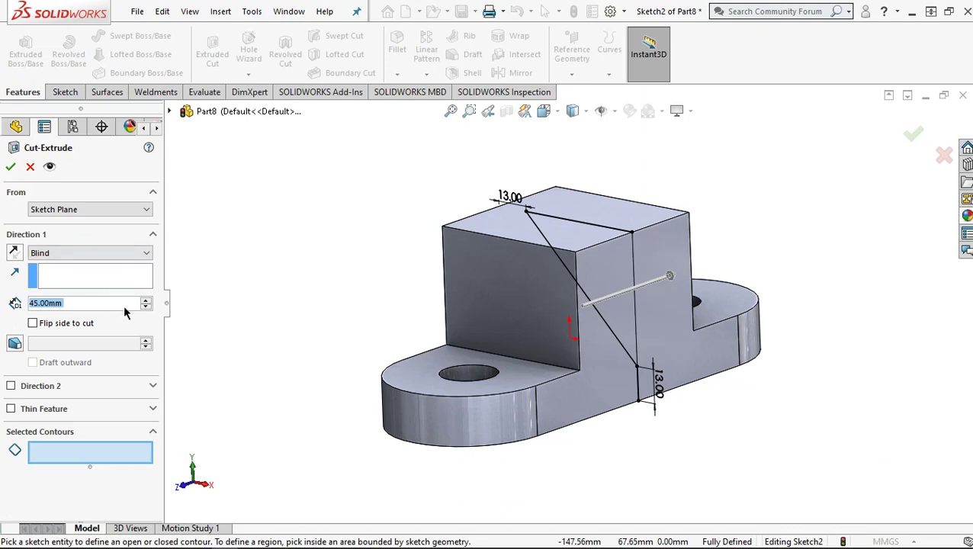
{"action": "left_click", "coordinate": [100, 257]}
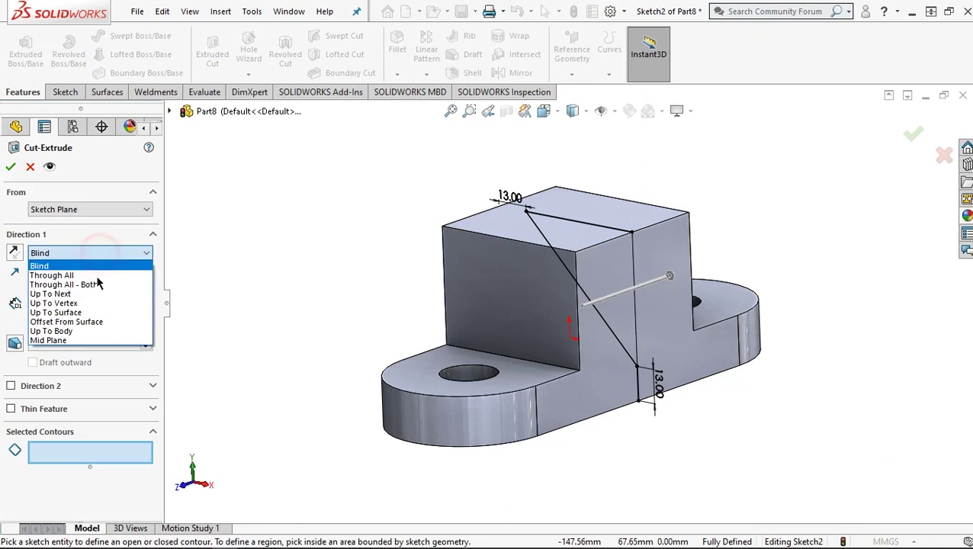
{"action": "left_click", "coordinate": [88, 344]}
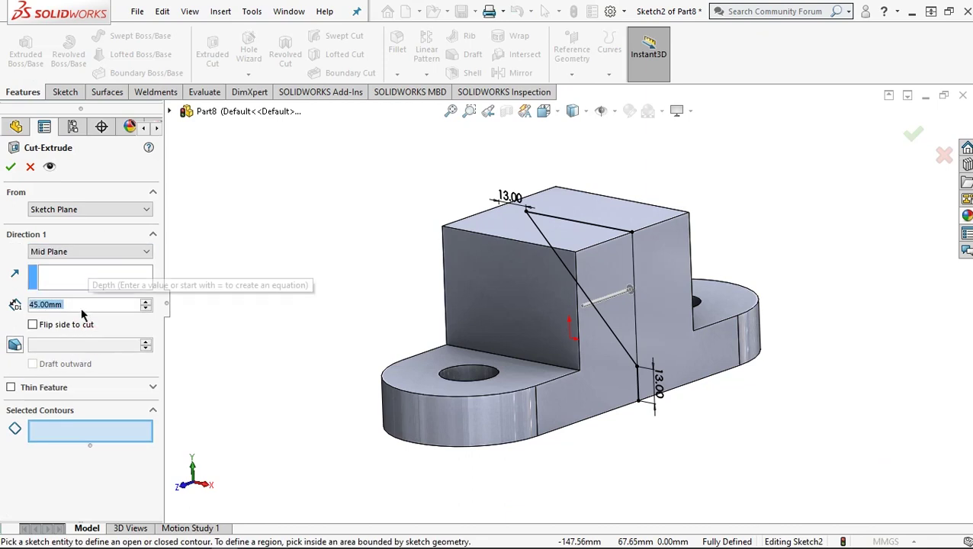
{"action": "type", "text": "3"}
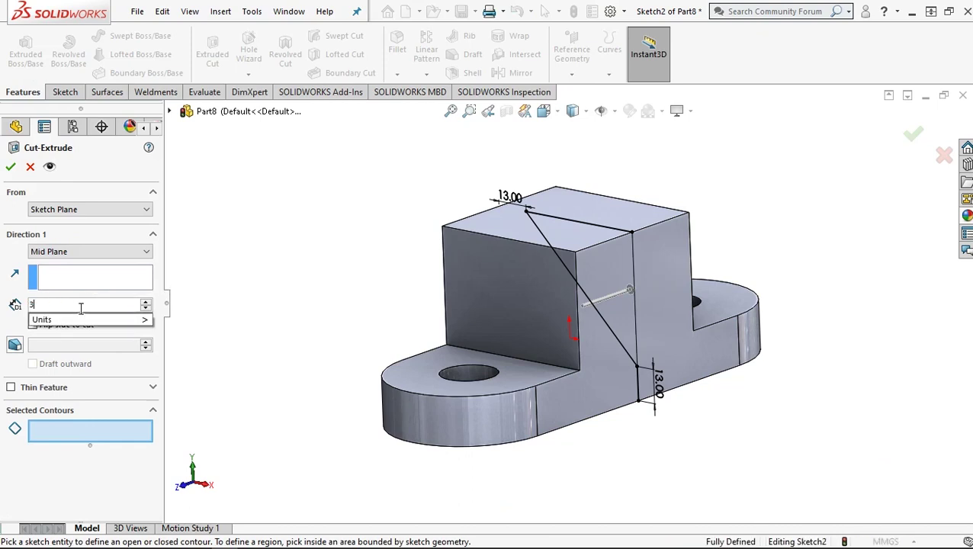
{"action": "type", "text": "8"}
{"action": "left_click", "coordinate": [605, 262]}
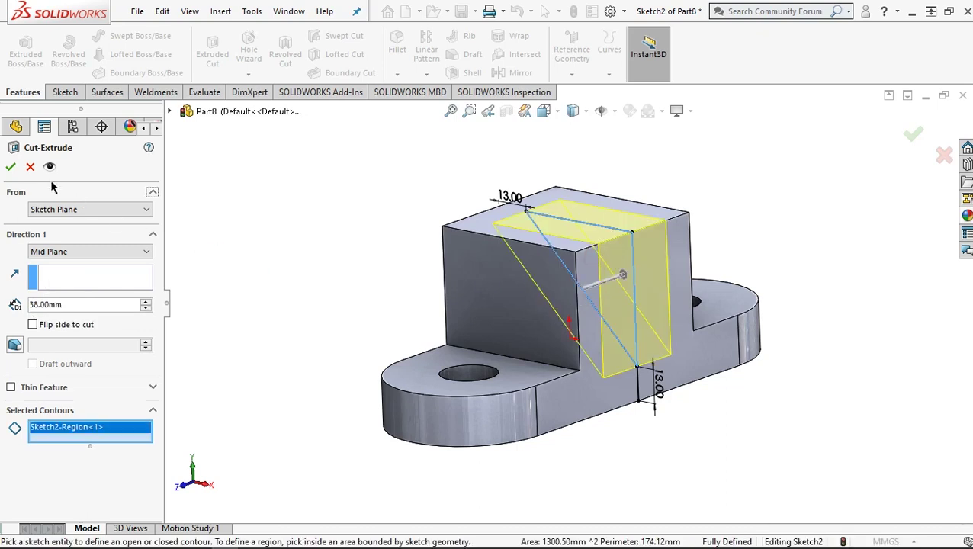
{"action": "left_click", "coordinate": [12, 166]}
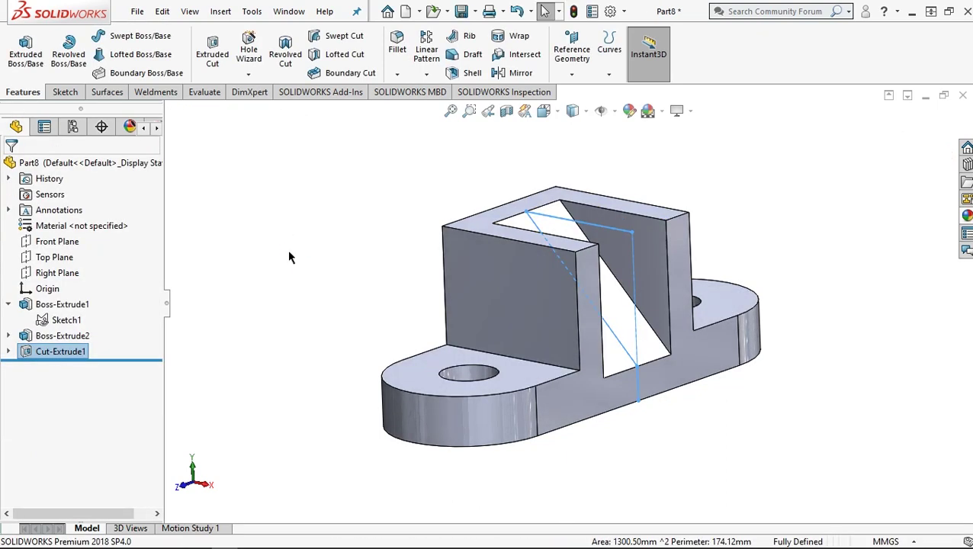
{"action": "left_click", "coordinate": [288, 256]}
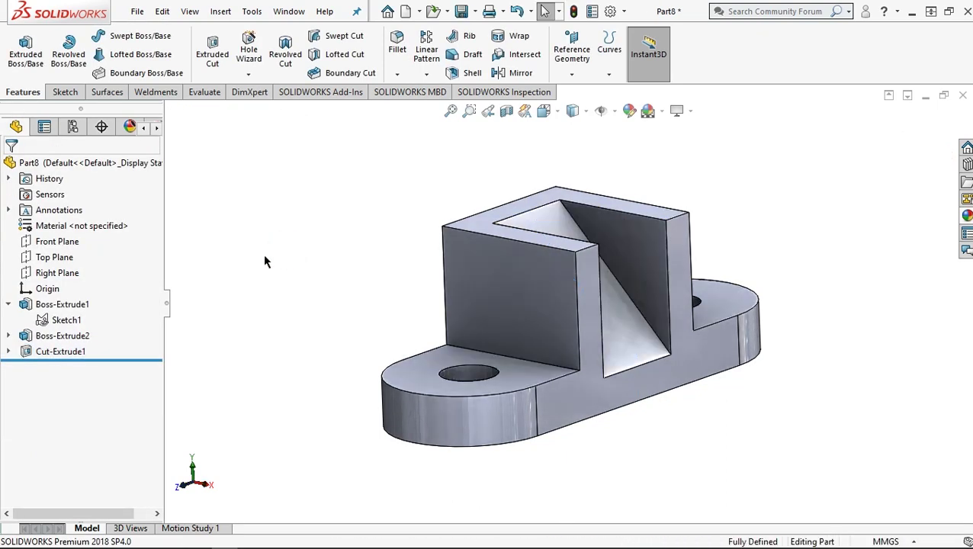
- In isometric view, apply a yellow colour appearance to the whole part
{"action": "key", "text": "ctrl+7"}
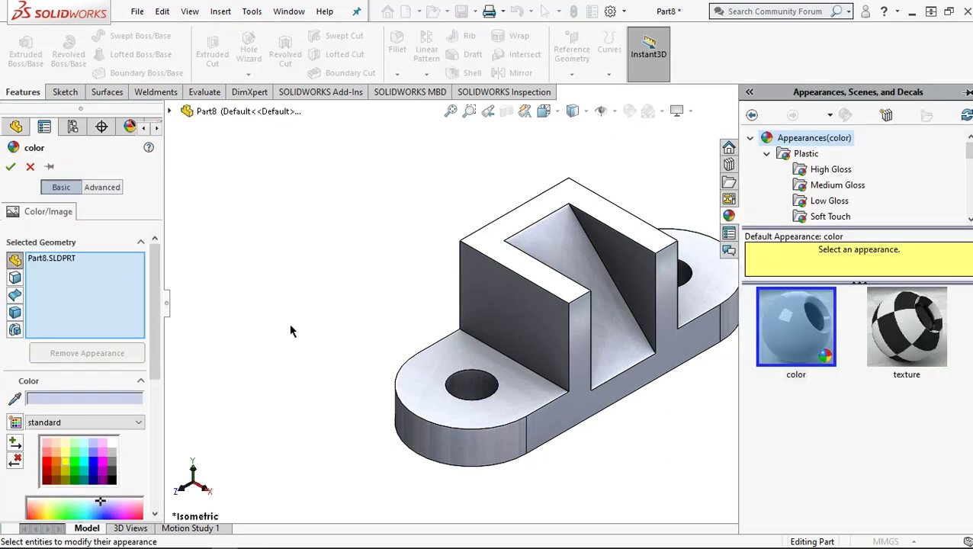
{"action": "left_click", "coordinate": [64, 472]}
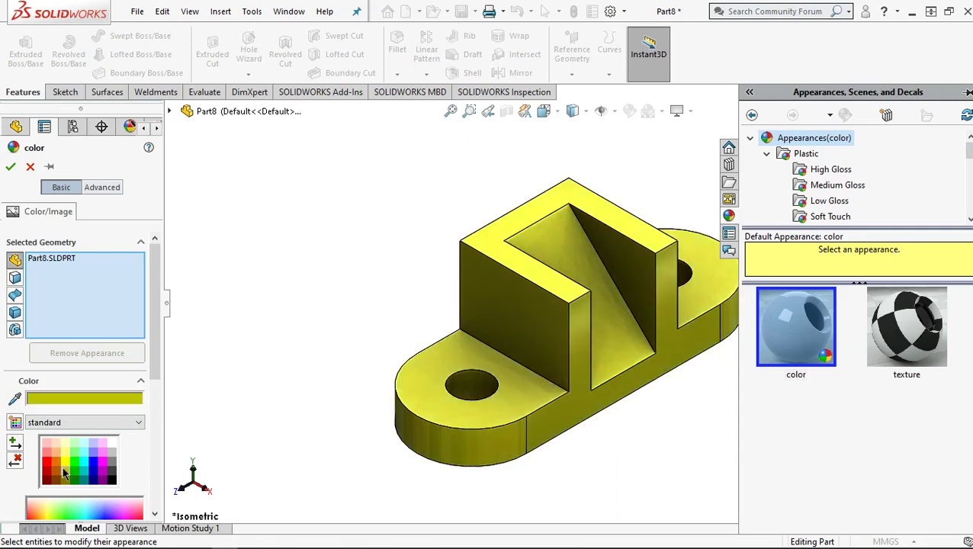
{"action": "left_click", "coordinate": [10, 167]}
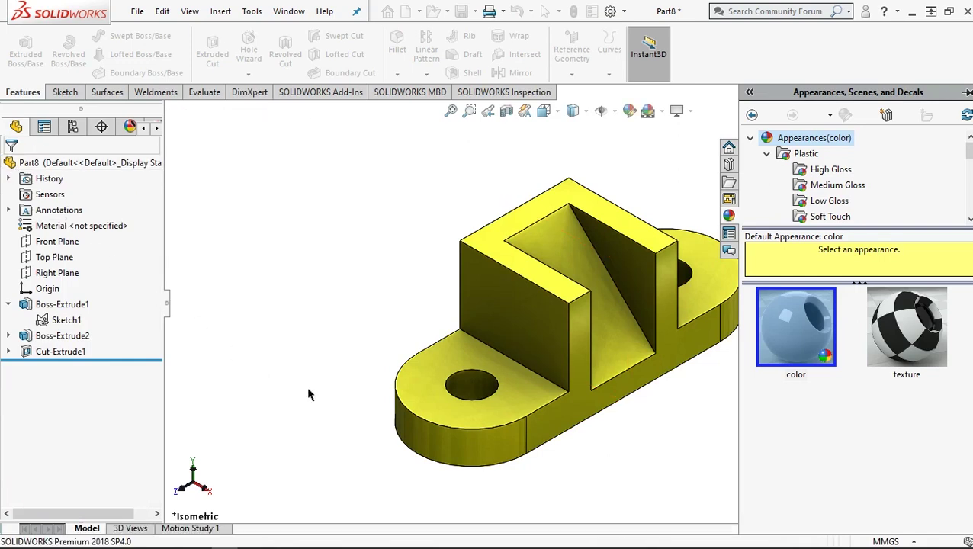
- Select the raised block's top face and the base plate's faces for colouring
{"action": "left_click", "coordinate": [494, 246]}
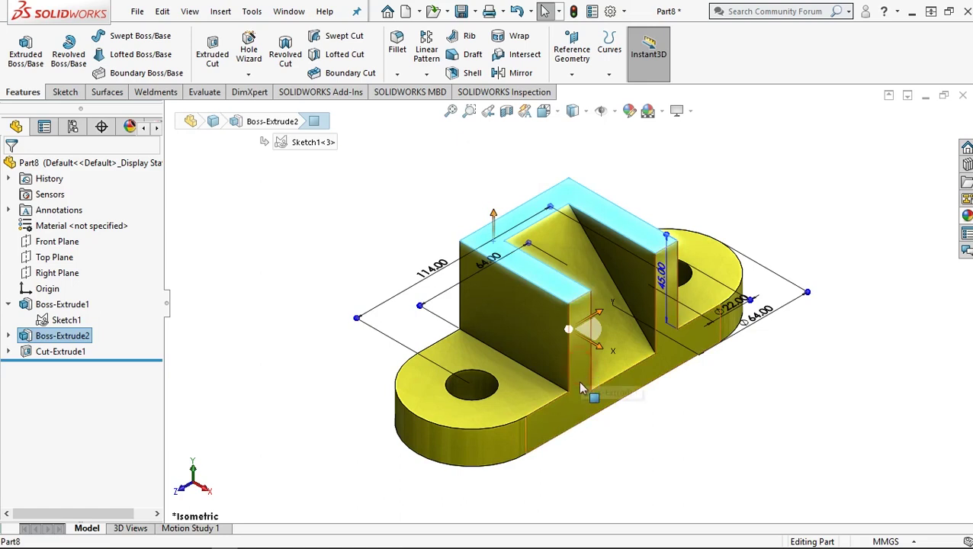
{"action": "left_click", "coordinate": [487, 446]}
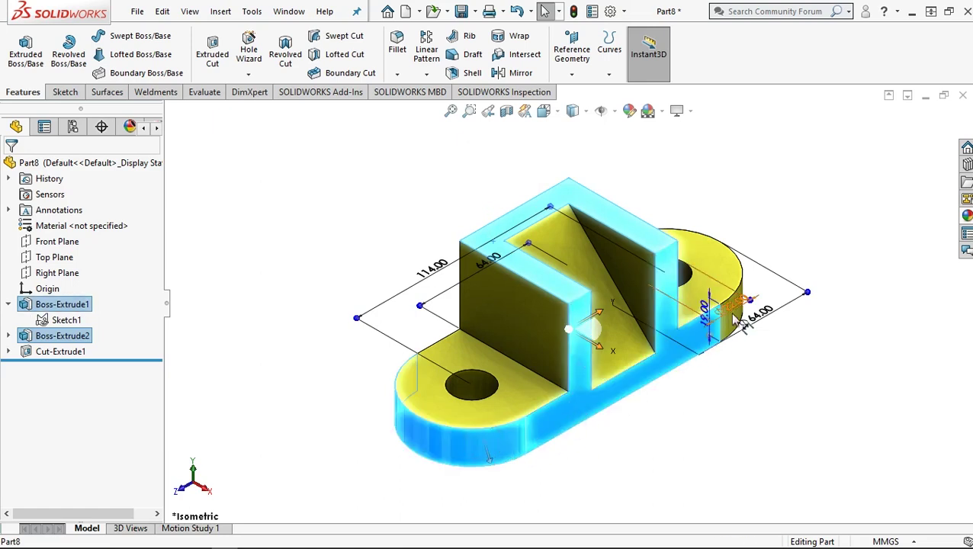
{"action": "scroll", "coordinate": [705, 280], "scroll_direction": "down", "scroll_amount": 2}
{"action": "scroll", "coordinate": [705, 280], "scroll_direction": "down", "scroll_amount": 1}
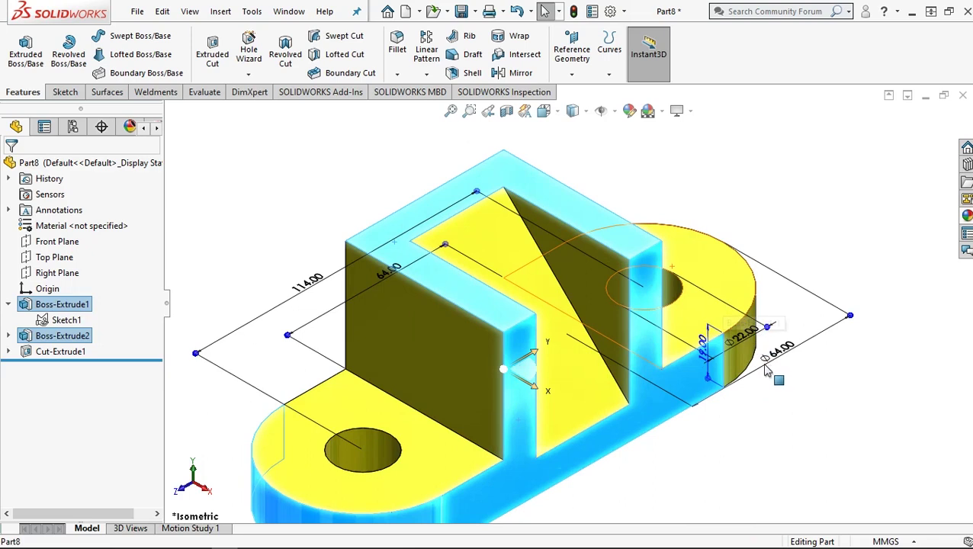
{"action": "scroll", "coordinate": [723, 360], "scroll_direction": "down", "scroll_amount": 1}
{"action": "scroll", "coordinate": [723, 360], "scroll_direction": "up", "scroll_amount": 1}
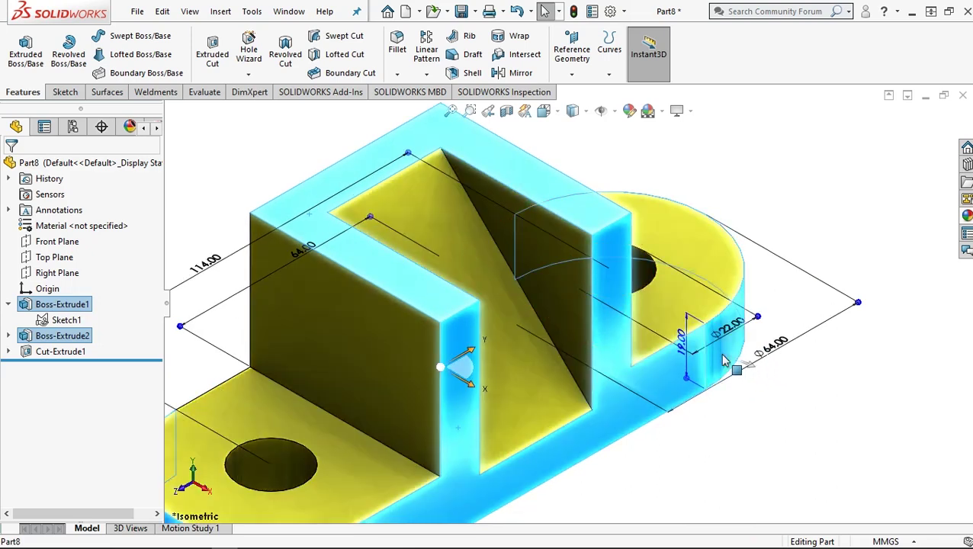
{"action": "scroll", "coordinate": [349, 455], "scroll_direction": "up", "scroll_amount": 1}
{"action": "scroll", "coordinate": [353, 453], "scroll_direction": "up", "scroll_amount": 1}
{"action": "scroll", "coordinate": [353, 452], "scroll_direction": "up", "scroll_amount": 1}
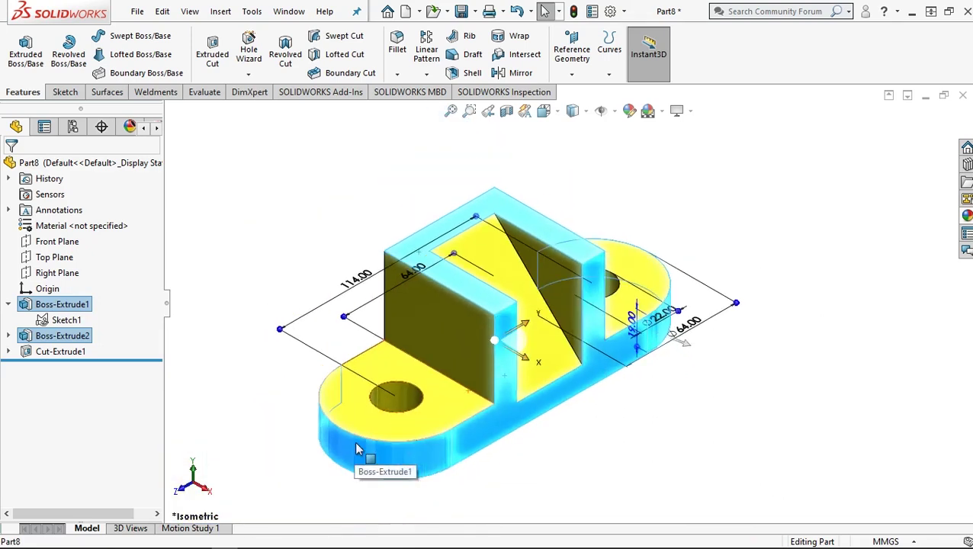
{"action": "mouse_move", "coordinate": [384, 447]}
{"action": "middle_mouse_down"}
{"action": "mouse_move", "coordinate": [404, 423]}
{"action": "mouse_move", "coordinate": [448, 426]}
{"action": "mouse_move", "coordinate": [448, 436]}
{"action": "middle_mouse_up"}
{"action": "scroll", "coordinate": [475, 306], "scroll_direction": "down", "scroll_amount": 2}
{"action": "scroll", "coordinate": [474, 301], "scroll_direction": "down", "scroll_amount": 1}
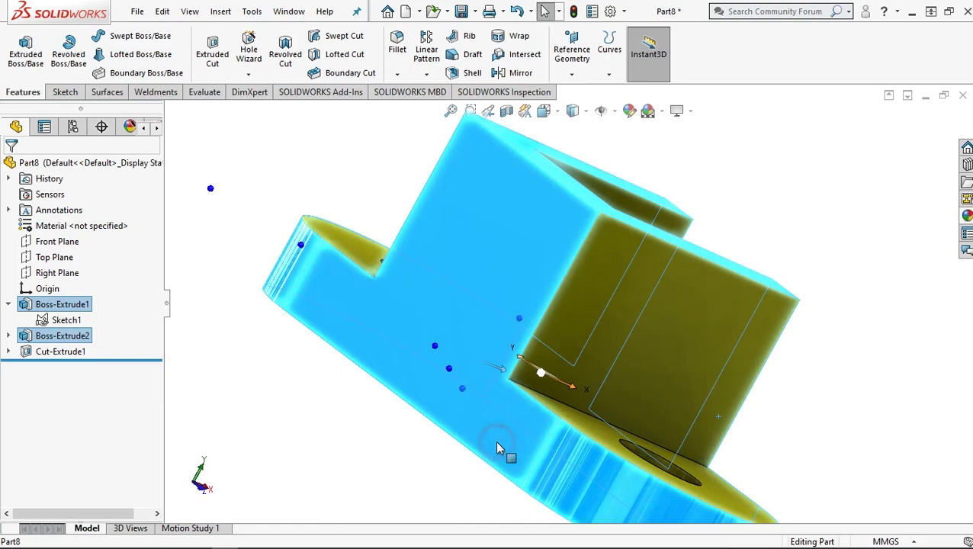
- From an underside view, add more faces, including the right-hand hole's rim, to the selection
{"action": "mouse_move", "coordinate": [678, 412]}
{"action": "middle_mouse_down"}
{"action": "mouse_move", "coordinate": [673, 424]}
{"action": "mouse_move", "coordinate": [605, 448]}
{"action": "mouse_move", "coordinate": [526, 439]}
{"action": "middle_mouse_up"}
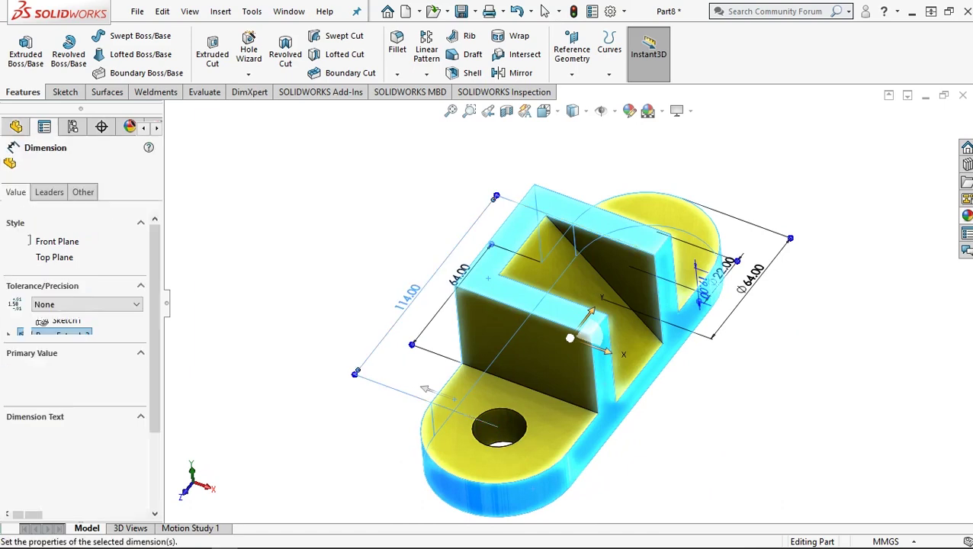
{"action": "scroll", "coordinate": [510, 427], "scroll_direction": "down", "scroll_amount": 3}
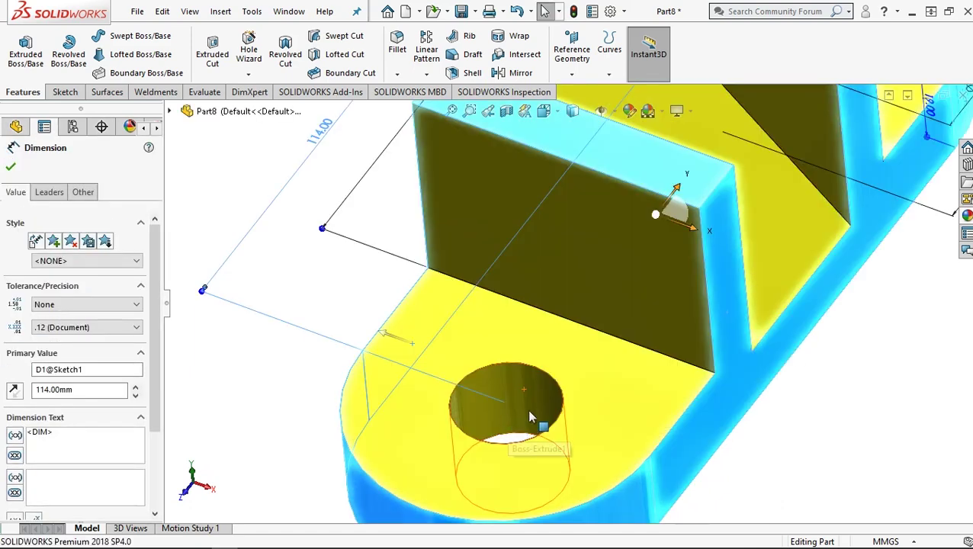
{"action": "left_click", "coordinate": [530, 412]}
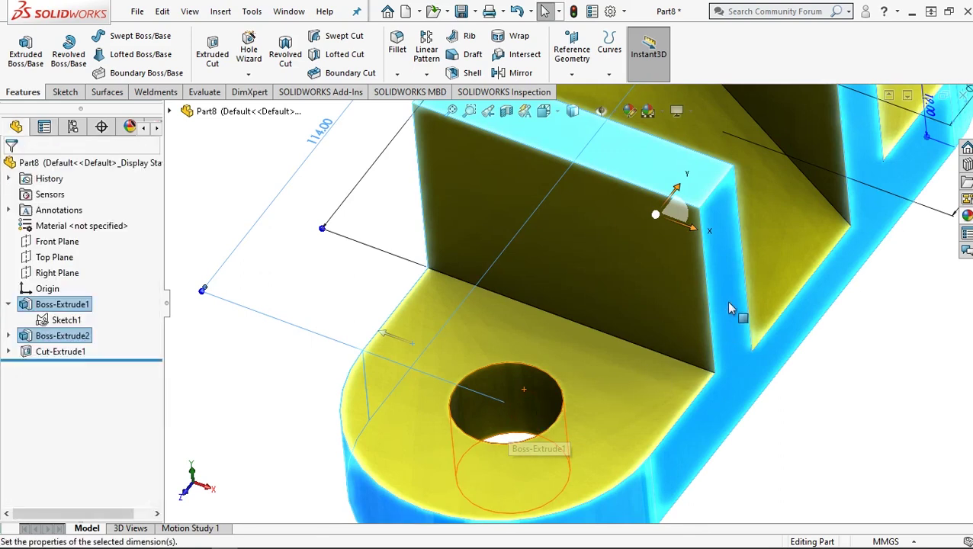
{"action": "left_click", "coordinate": [740, 286]}
{"action": "scroll", "coordinate": [756, 237], "scroll_direction": "up", "scroll_amount": 5}
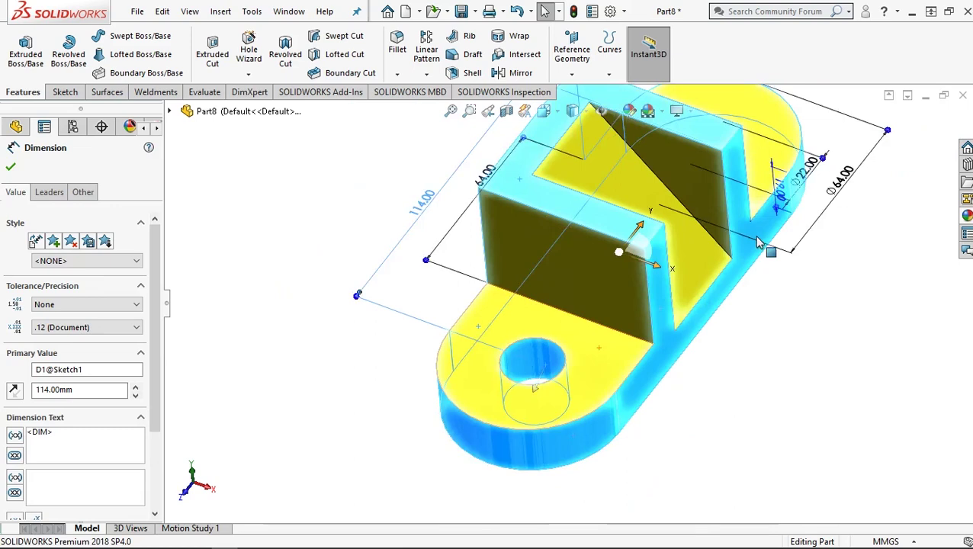
{"action": "scroll", "coordinate": [643, 311], "scroll_direction": "down", "scroll_amount": 6}
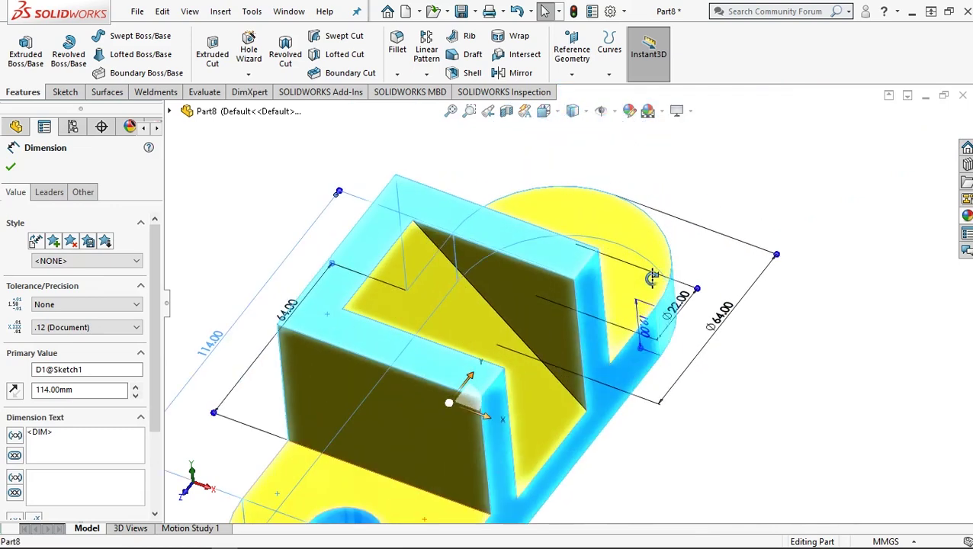
{"action": "scroll", "coordinate": [642, 311], "scroll_direction": "down", "scroll_amount": 1}
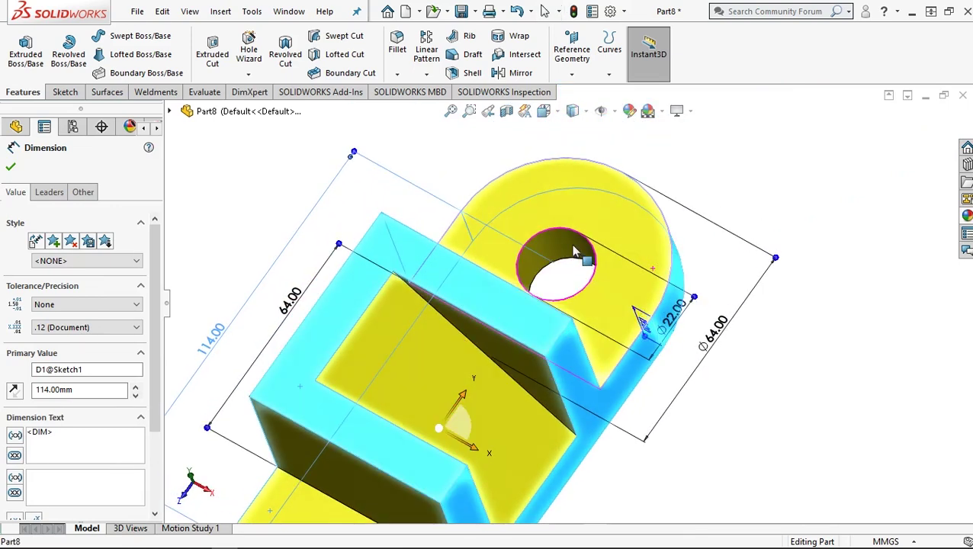
{"action": "left_click", "coordinate": [575, 251]}
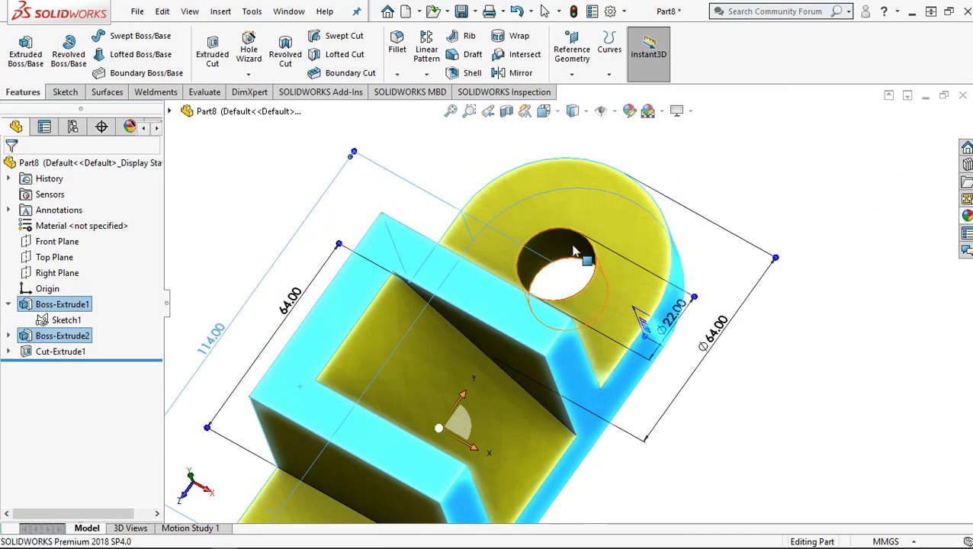
{"action": "left_click", "coordinate": [575, 250]}
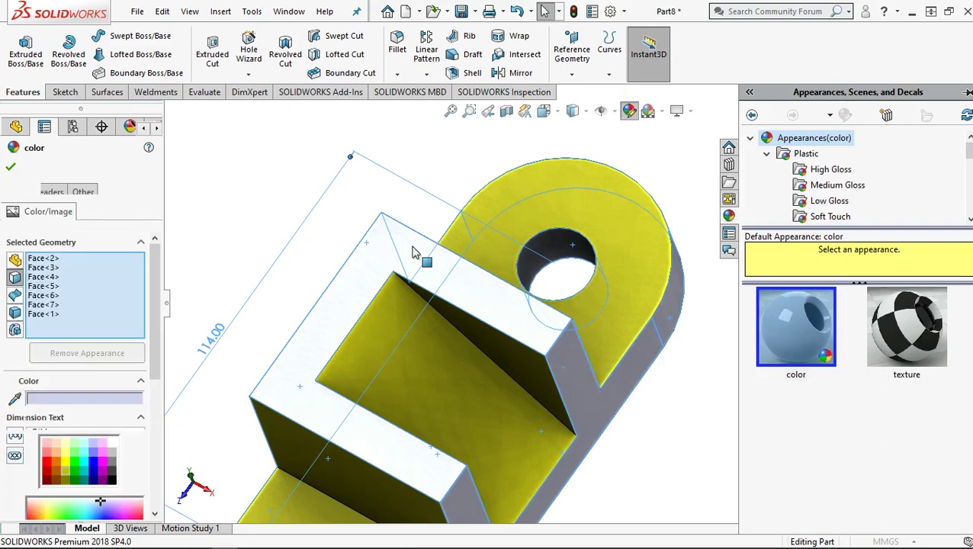
- Apply white to the selected faces and return to the isometric view
{"action": "left_click", "coordinate": [10, 166]}
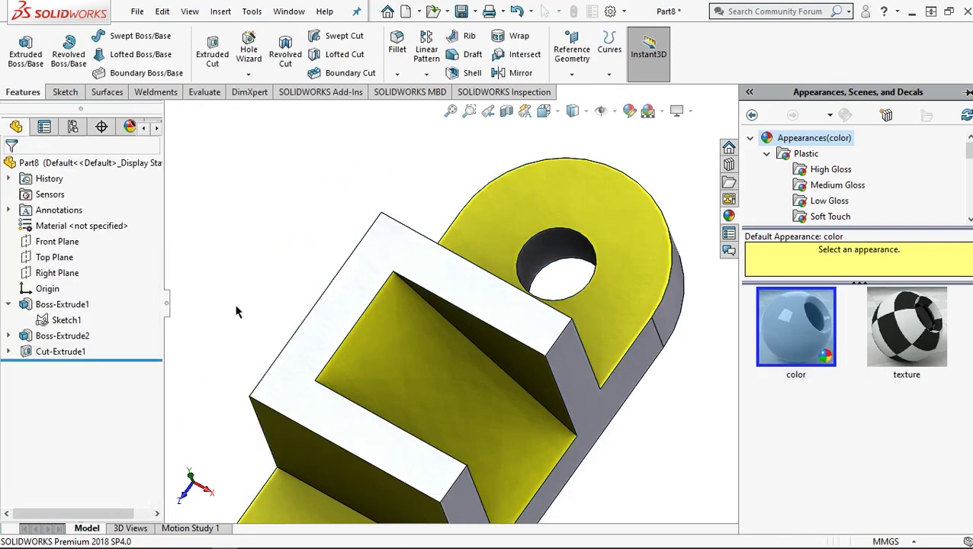
{"action": "left_click", "coordinate": [234, 305]}
{"action": "key", "text": "ctrl+7"}
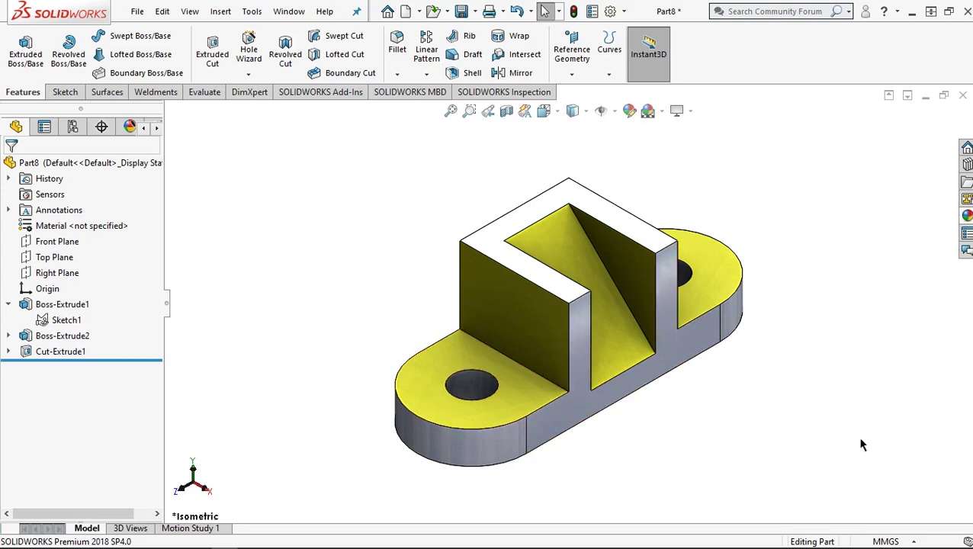
{"action": "mouse_move", "coordinate": [862, 445]}
{"action": "middle_mouse_down"}
{"action": "mouse_move", "coordinate": [753, 466]}
{"action": "mouse_move", "coordinate": [445, 484]}
{"action": "mouse_move", "coordinate": [412, 450]}
{"action": "mouse_move", "coordinate": [335, 271]}
{"action": "mouse_move", "coordinate": [282, 379]}
{"action": "middle_mouse_up"}
{"action": "key", "text": "ctrl+7"}
{"action": "mouse_move", "coordinate": [293, 538]}
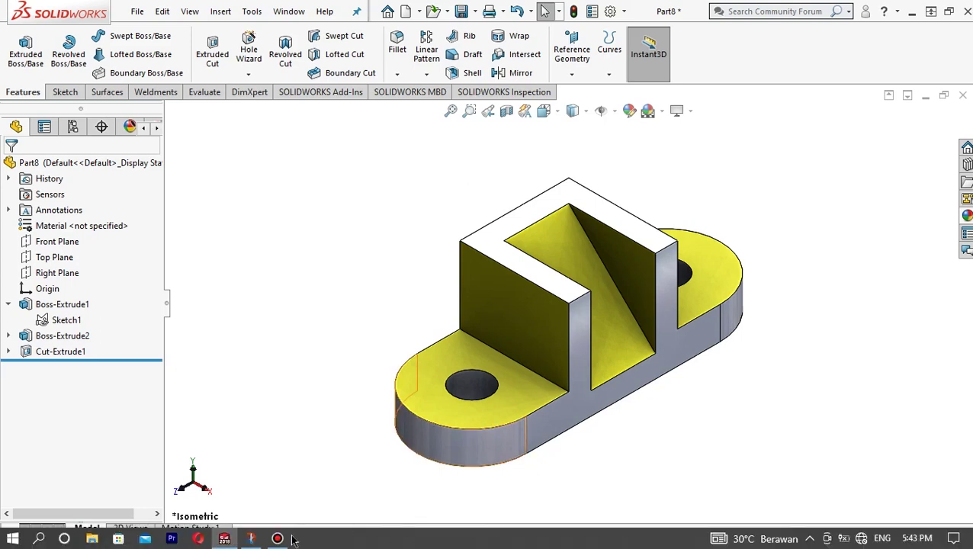
{"action": "left_click", "coordinate": [278, 540]}
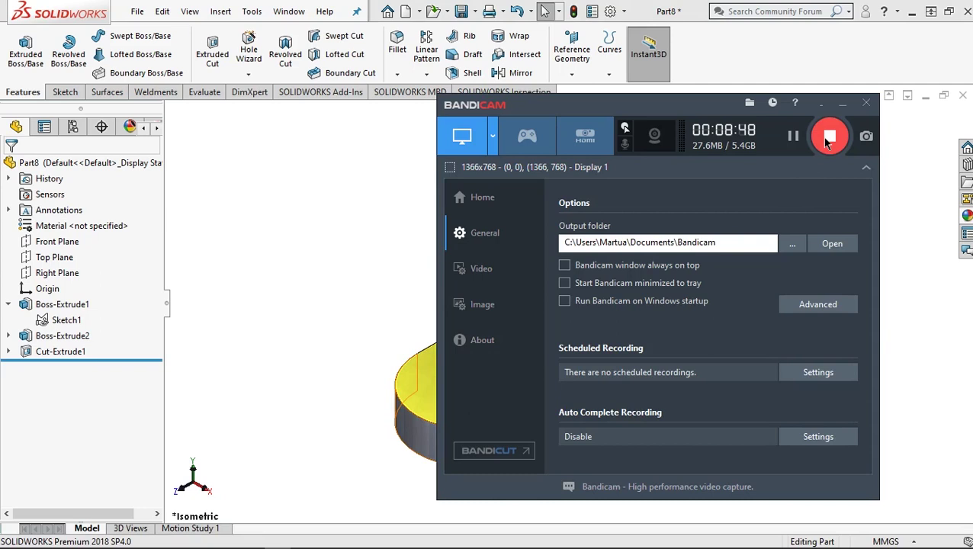